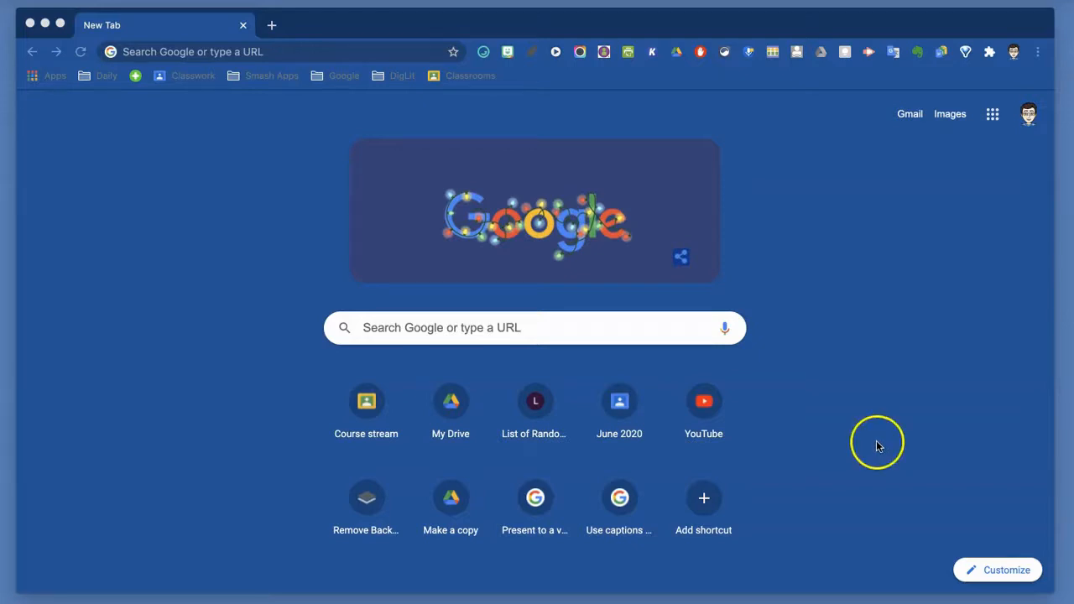
Open Google Sheets from the Google apps and create a blank spreadsheet.
click(977, 275)
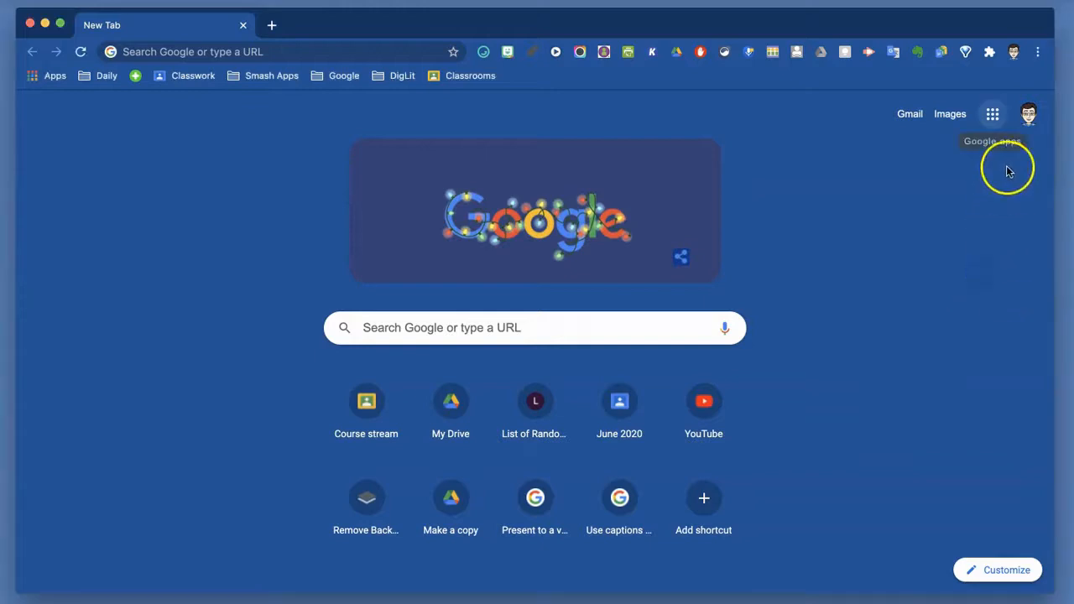
click(993, 115)
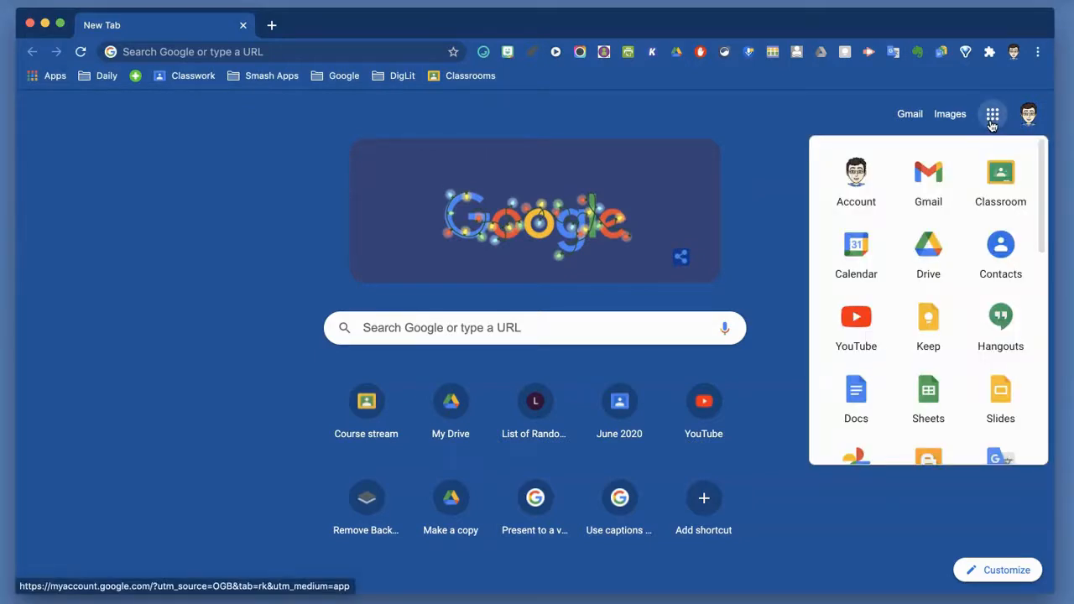
click(928, 390)
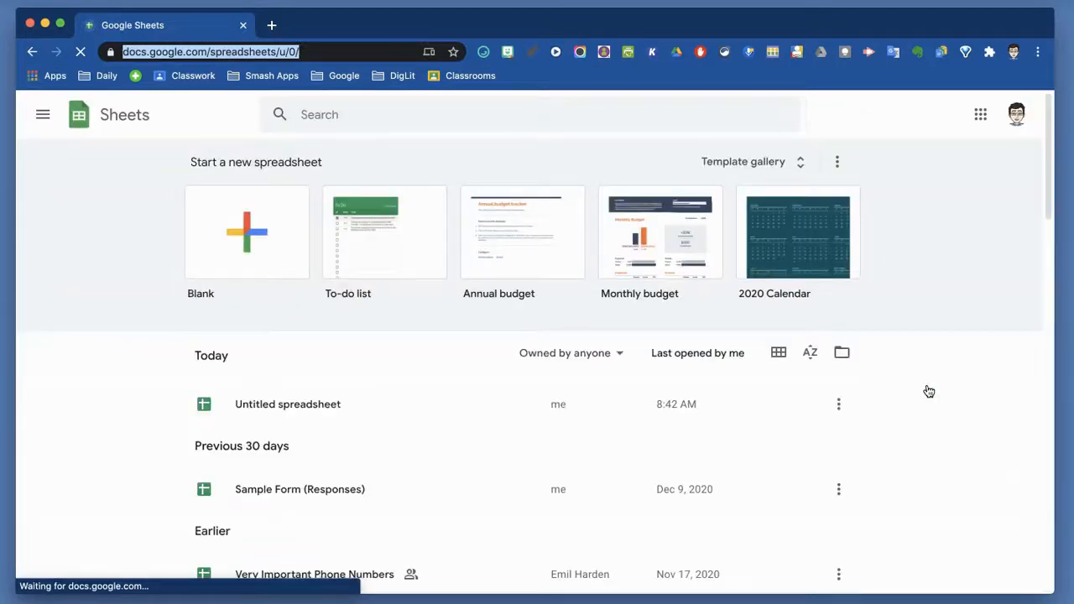
click(236, 236)
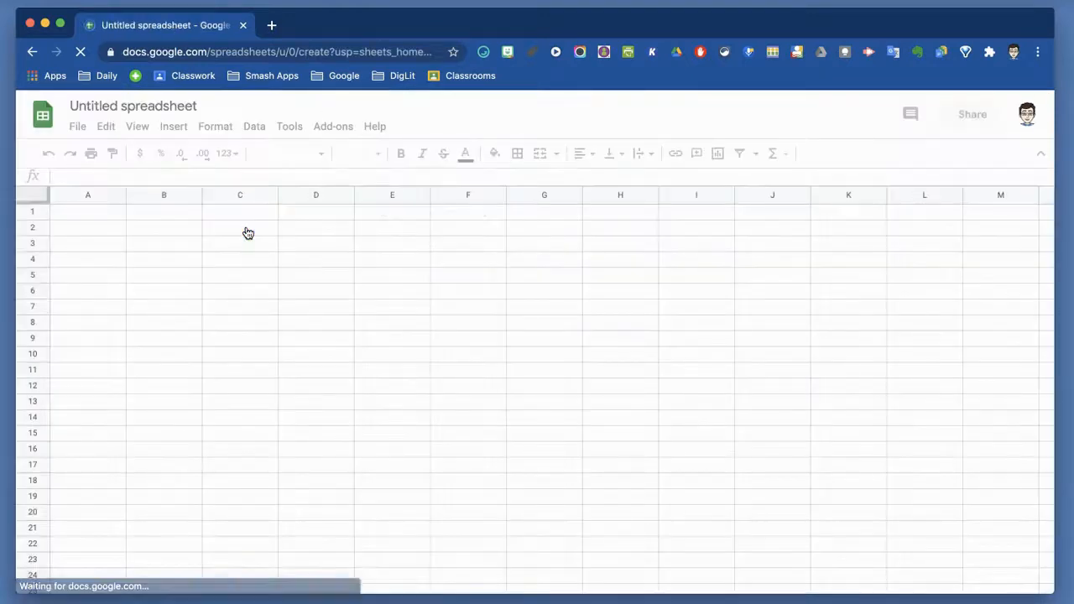
click(341, 297)
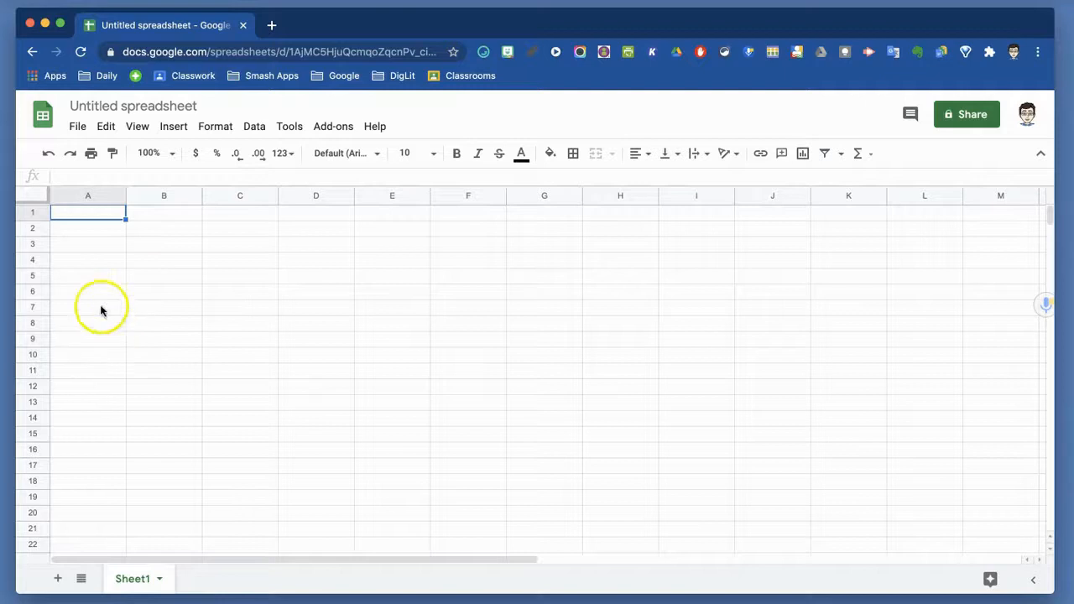
Examine the empty grid's lettered columns, numbered rows and individual cells such as B4, C3 and E12.
click(163, 257)
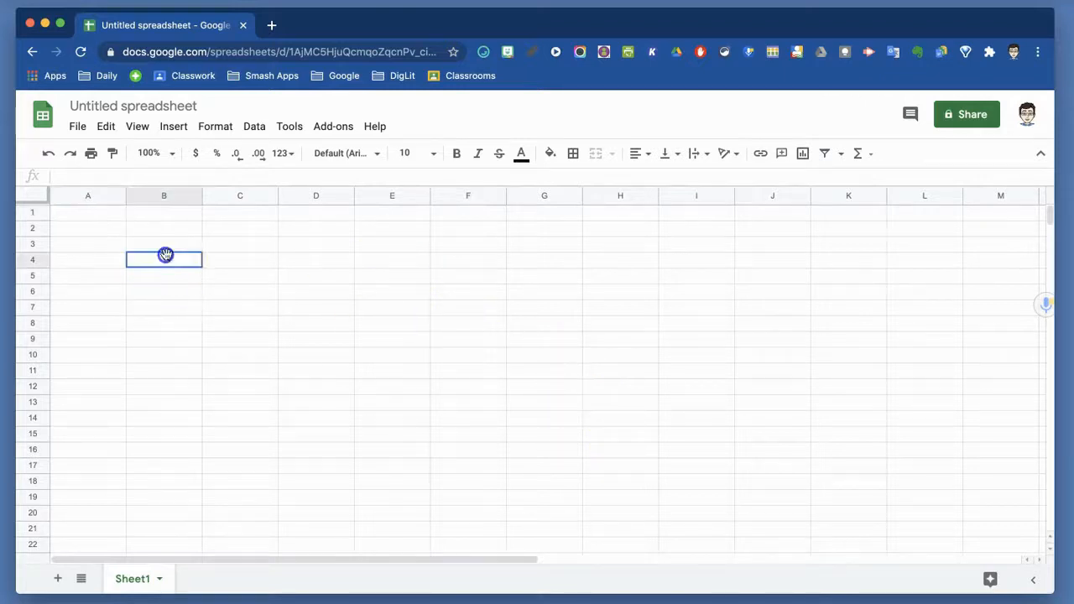
click(238, 246)
click(93, 225)
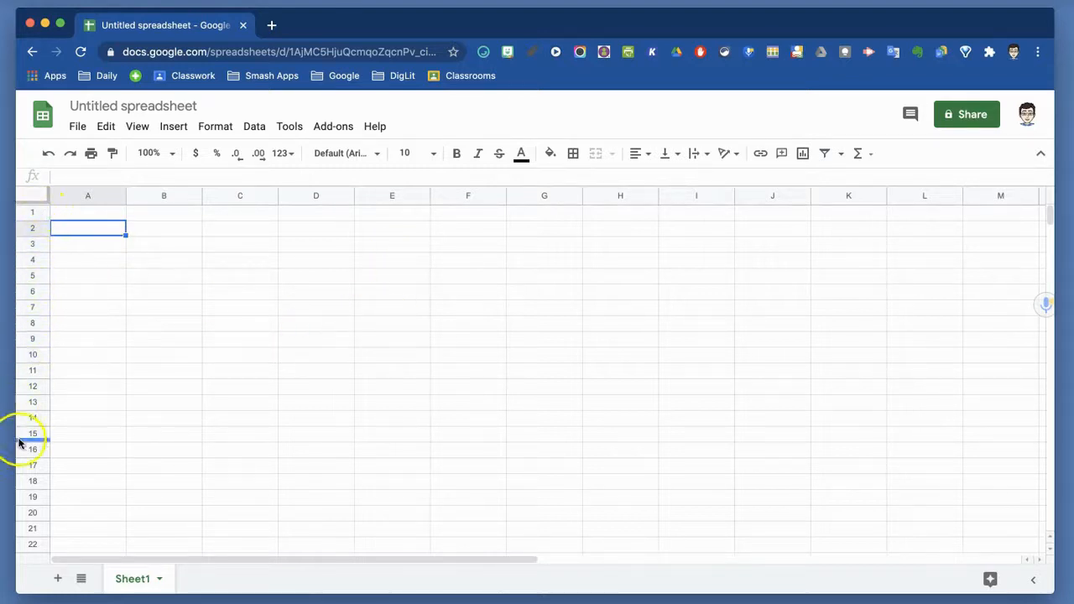
scroll(100, 476, down, 3)
scroll(100, 477, down, 12)
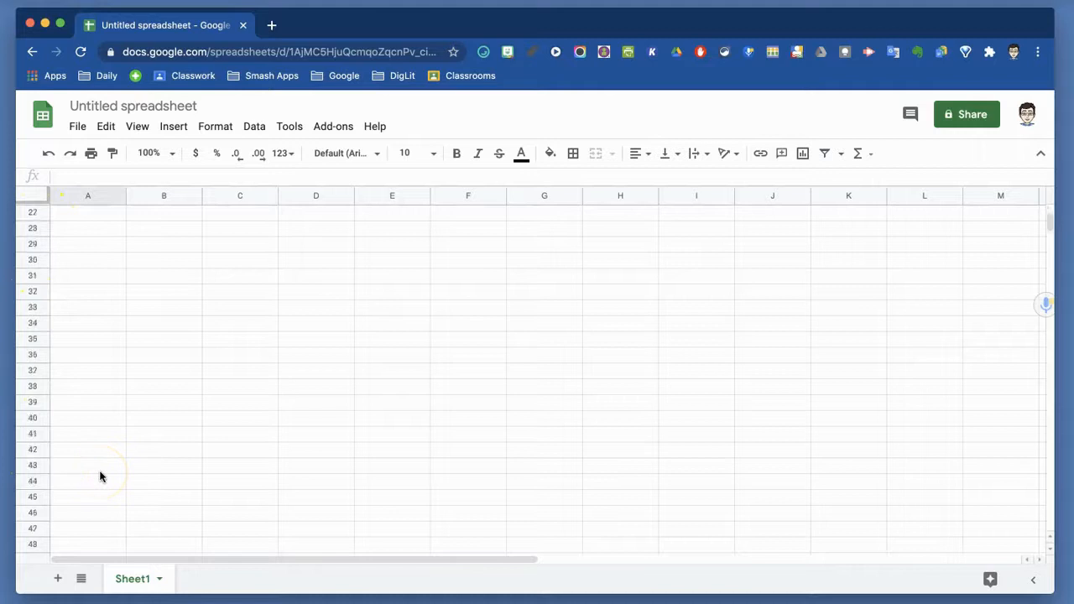
scroll(101, 476, up, 15)
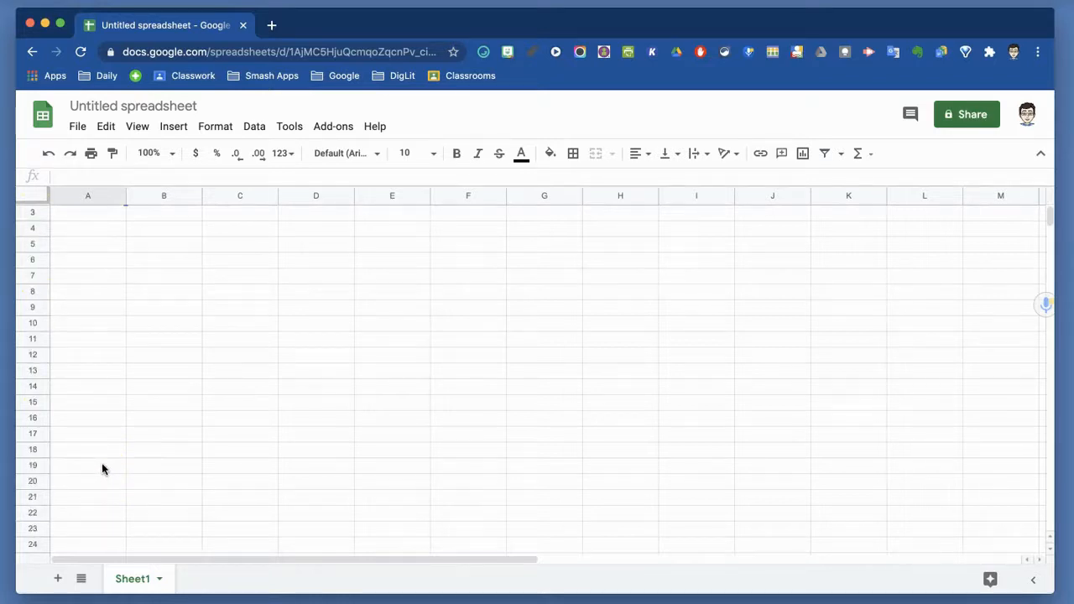
click(97, 216)
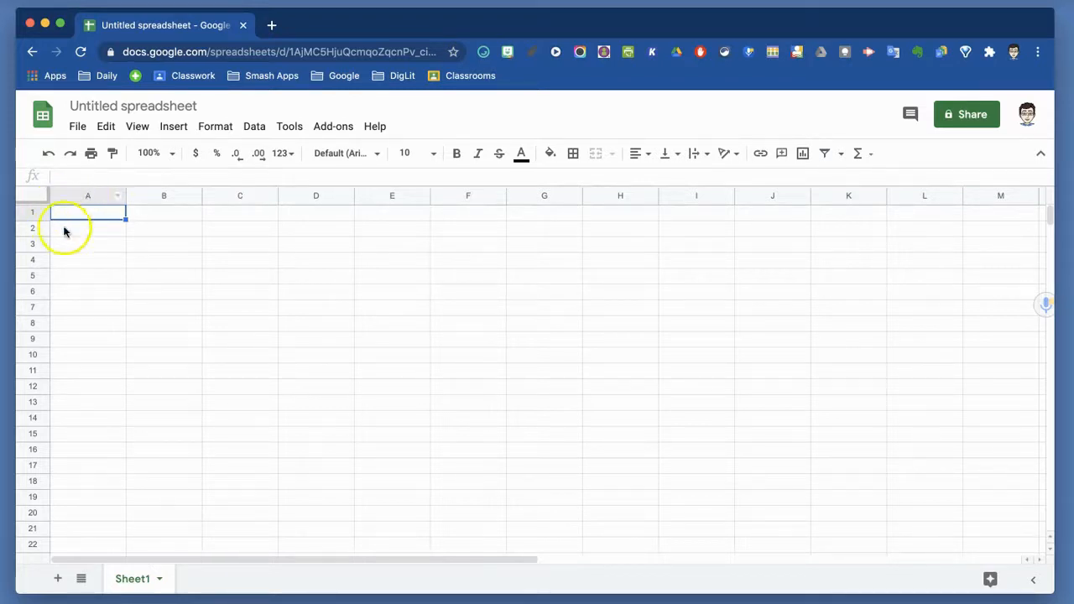
click(240, 245)
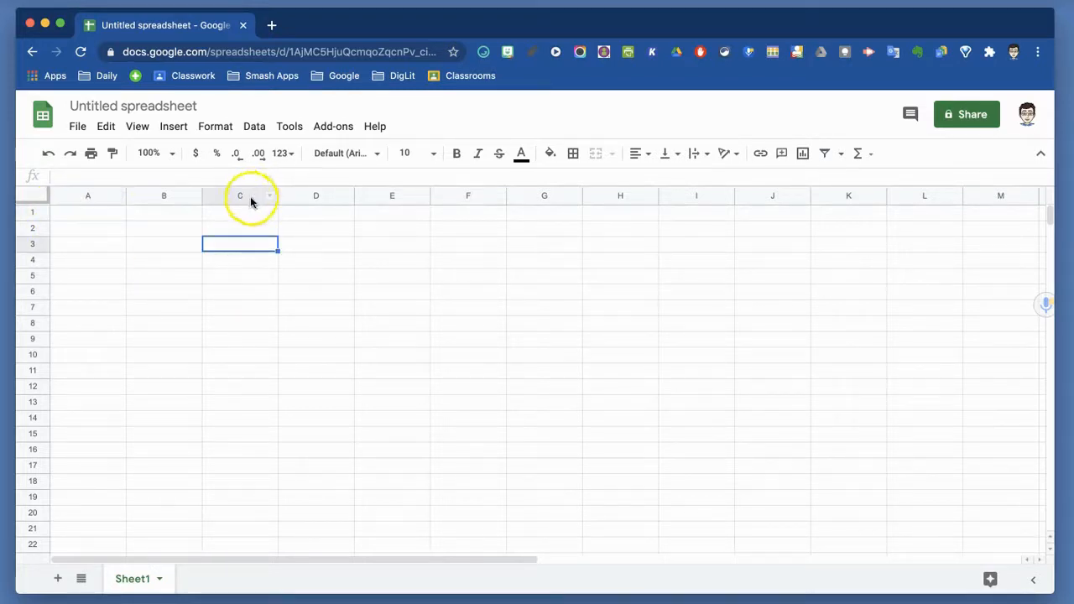
click(382, 387)
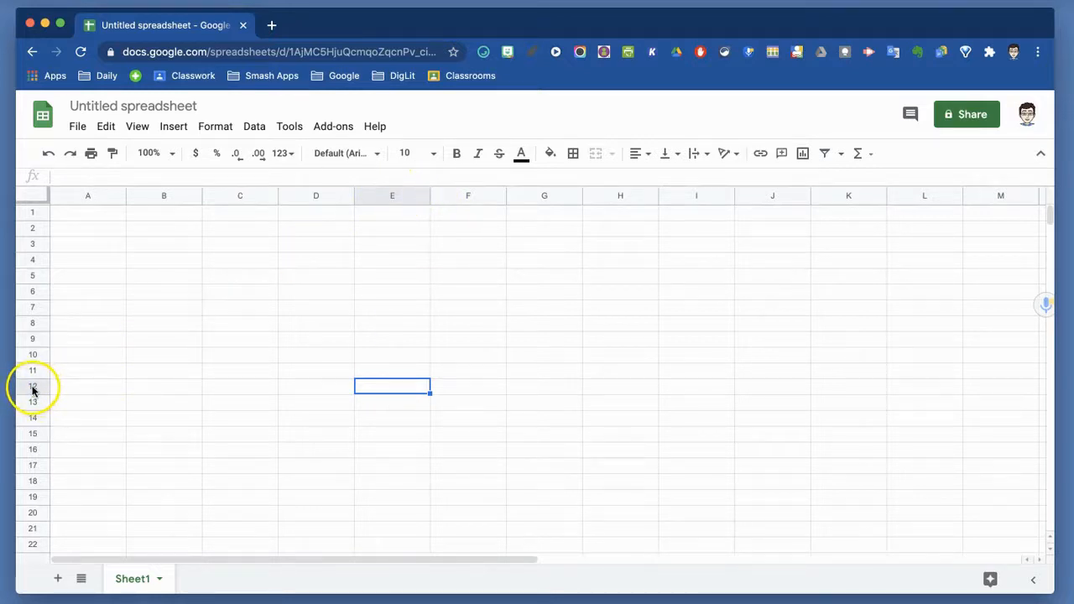
click(240, 370)
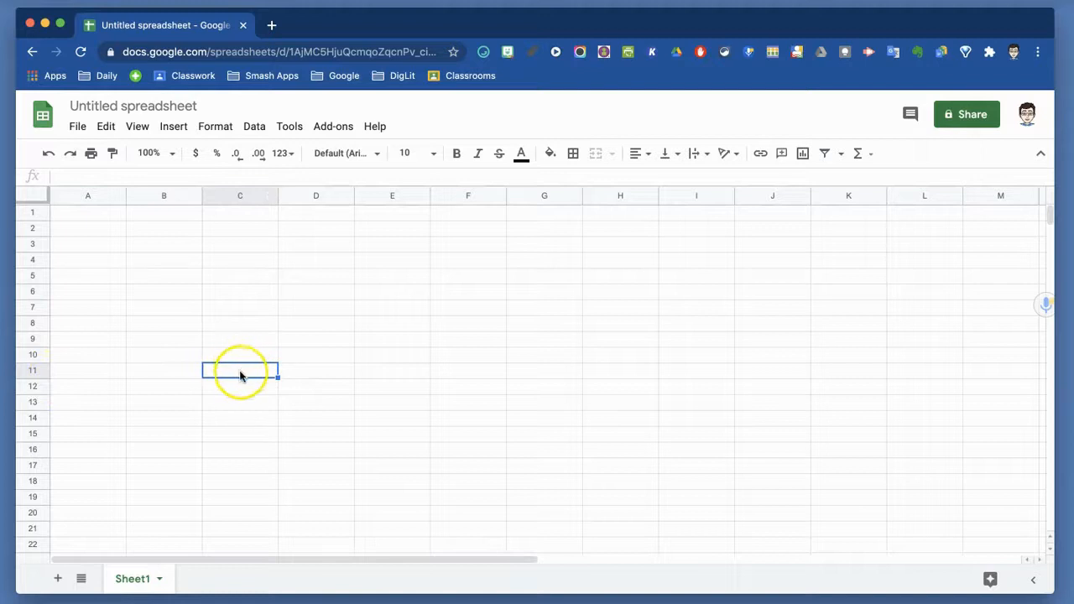
click(177, 246)
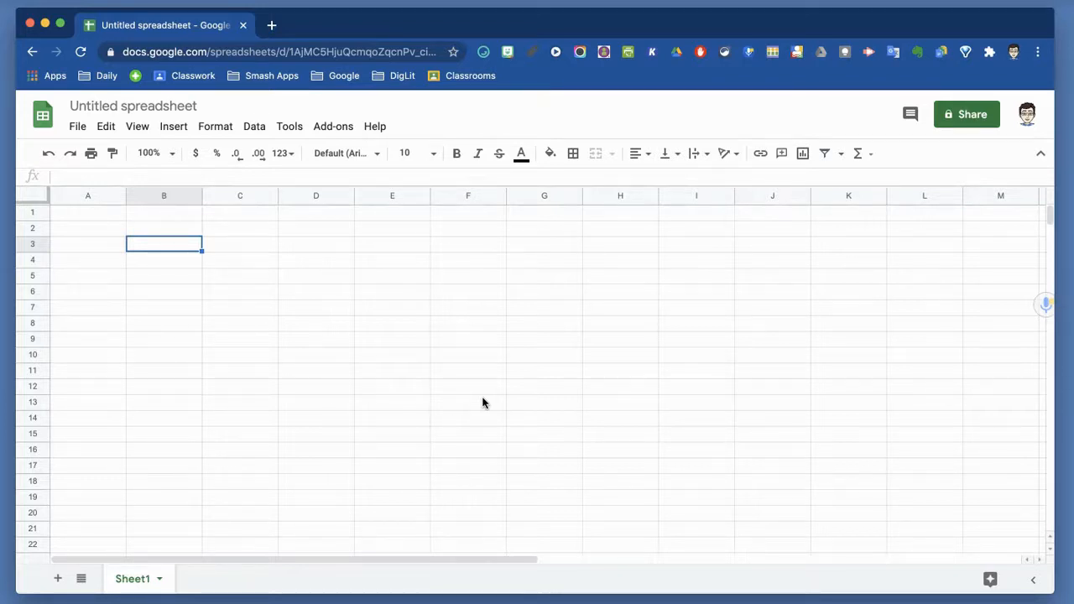
Enter the text Santa in cell A1.
click(91, 214)
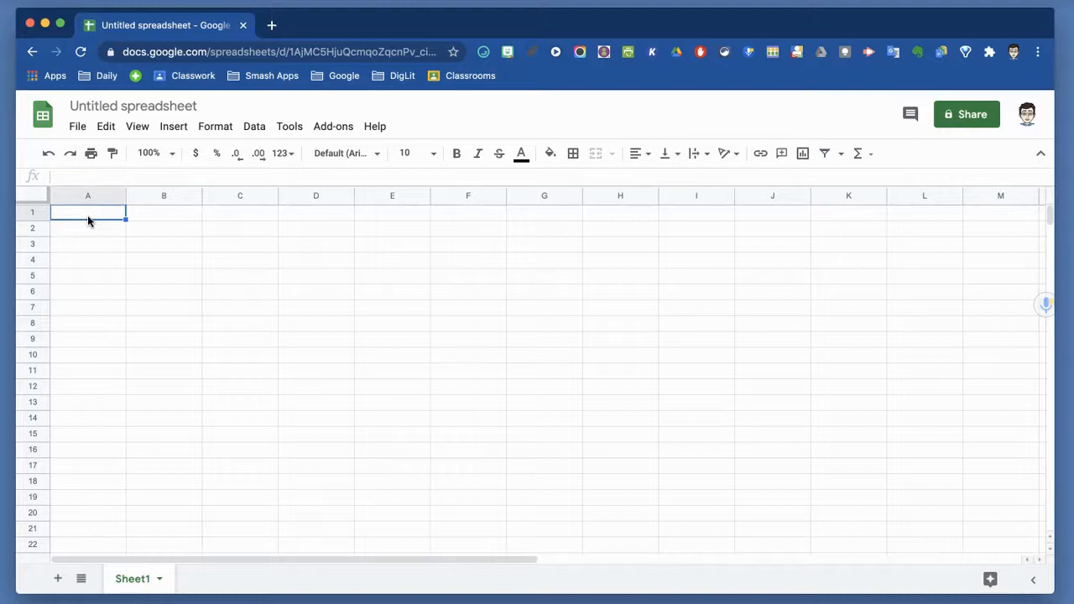
text(Santa)
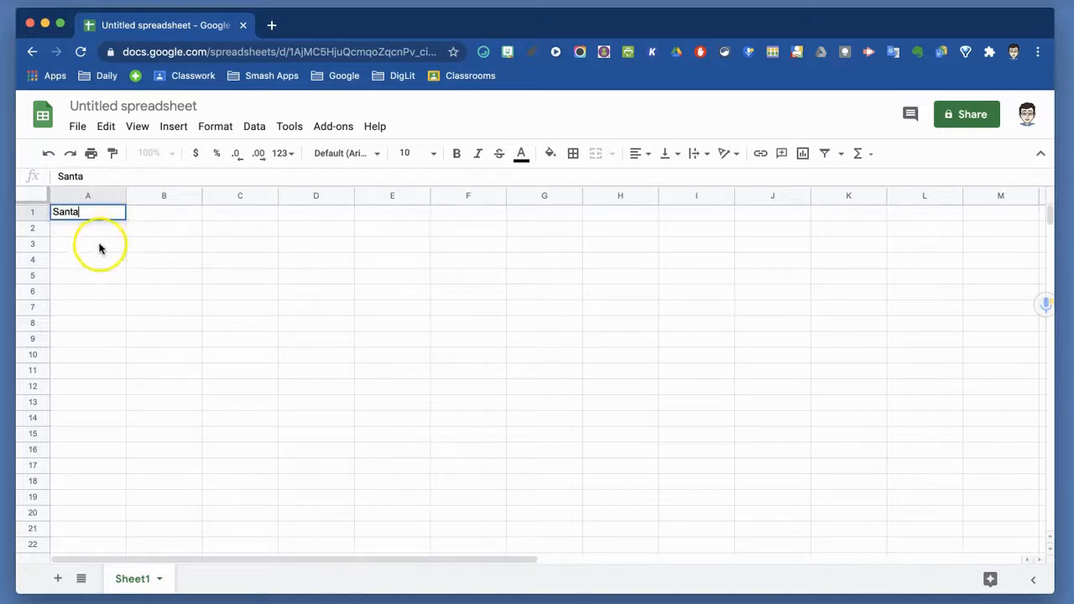
click(99, 249)
Try bold and italic on the text in cell A1 and remove both styles again.
click(88, 213)
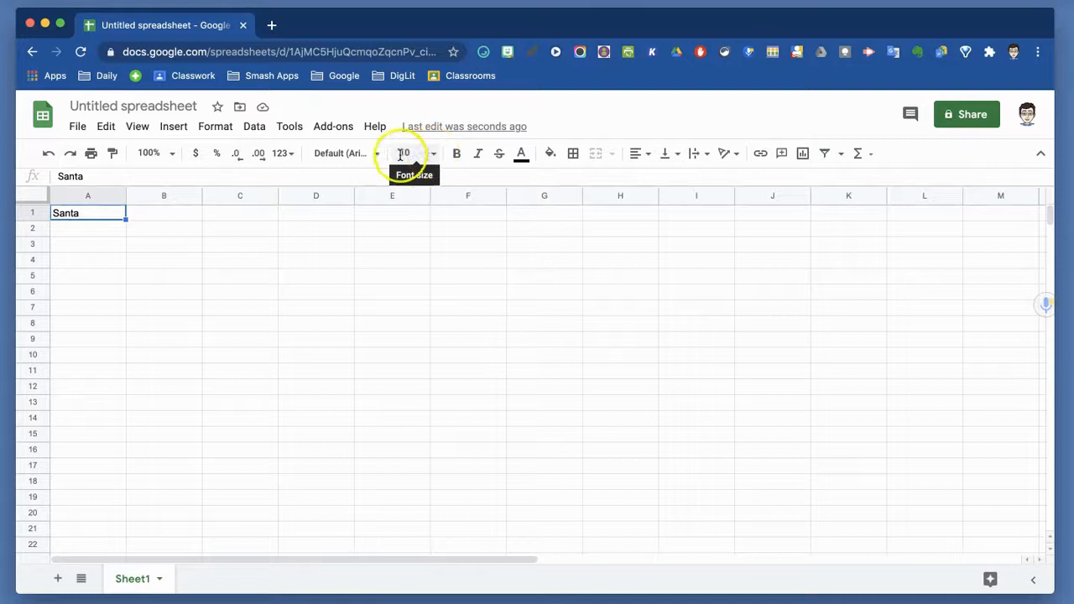
click(457, 156)
click(475, 159)
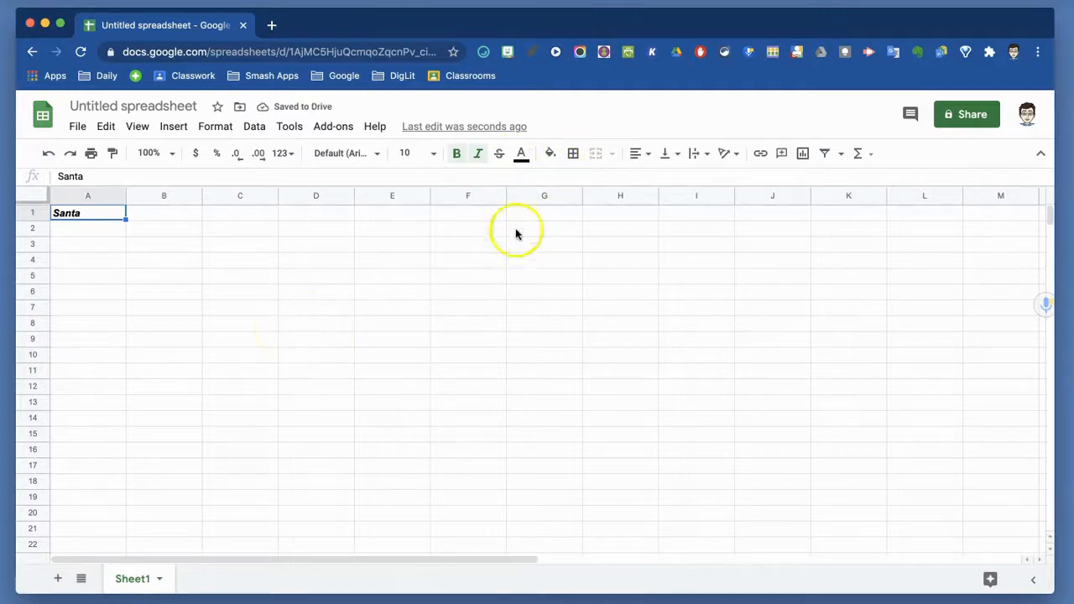
click(476, 160)
click(458, 153)
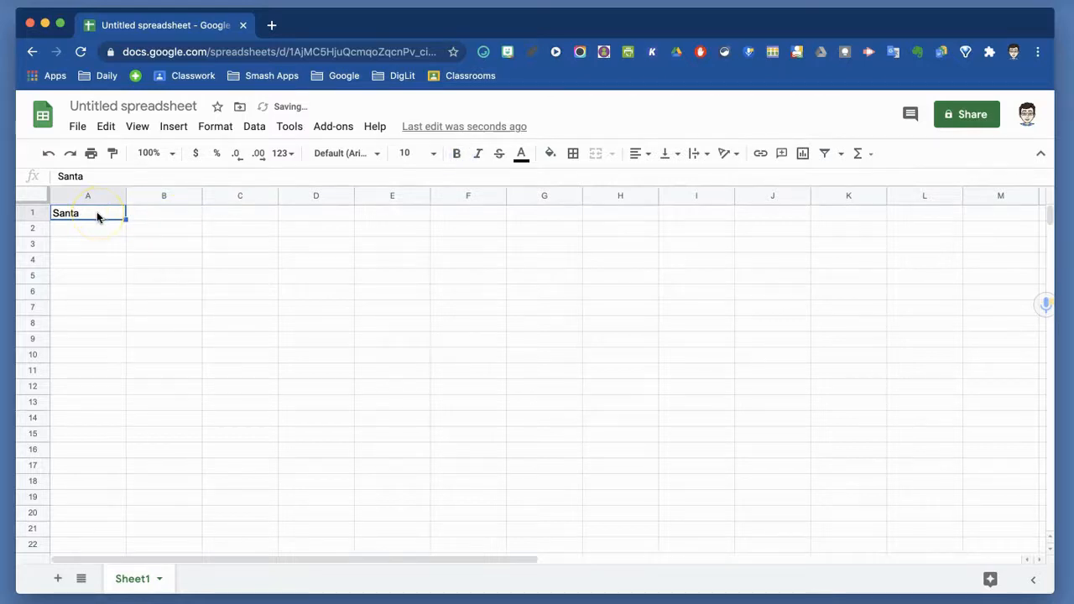
Replace the text in cell A1 with the number 321.
text(321)
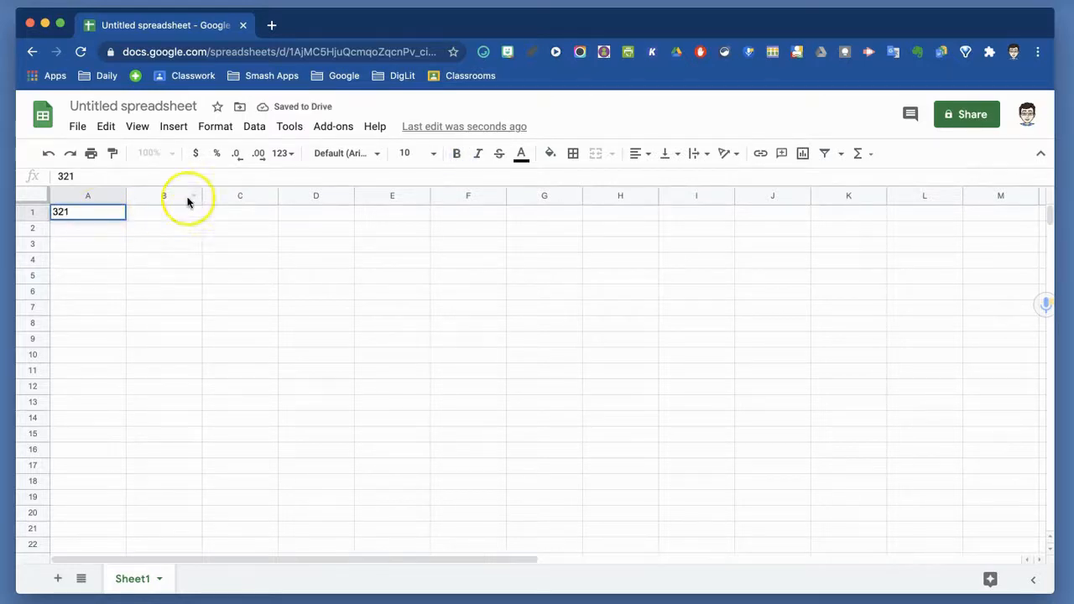
click(183, 250)
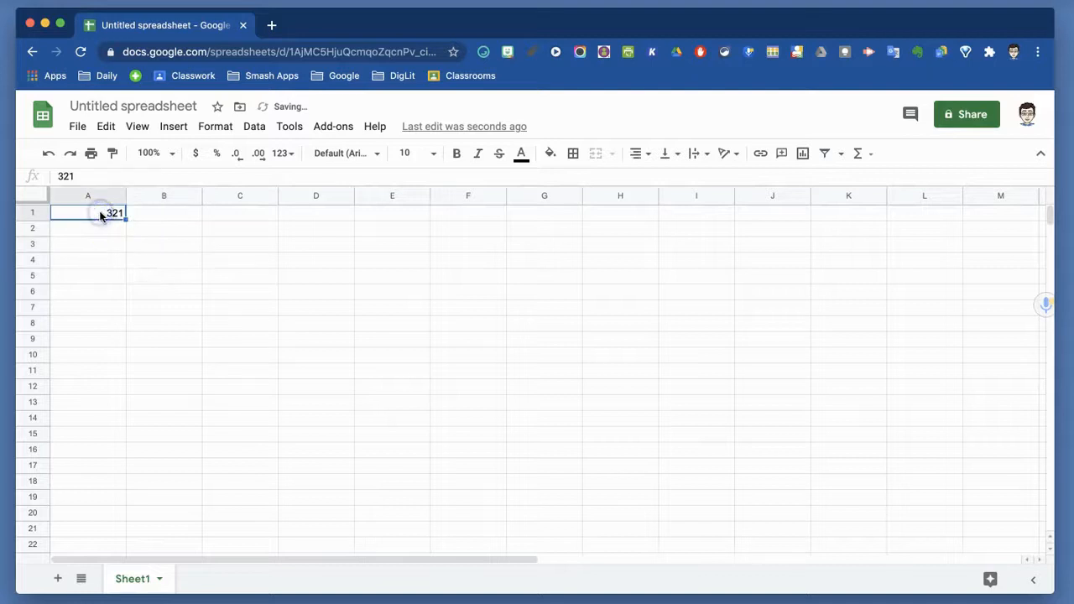
Try bold and red text on the number in cell A1 and restore plain black text.
click(453, 154)
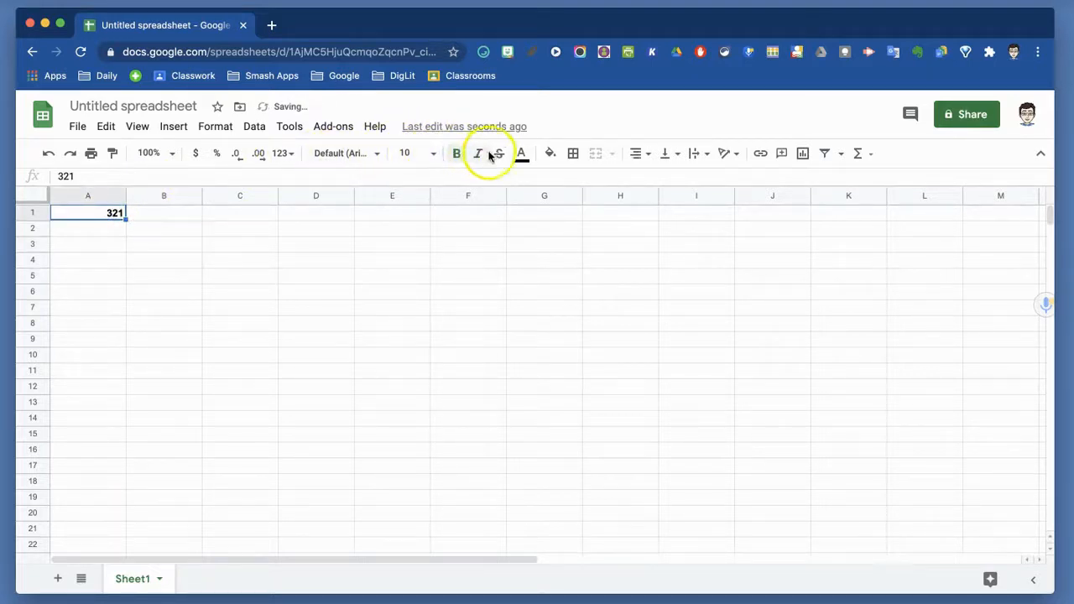
click(520, 154)
click(543, 224)
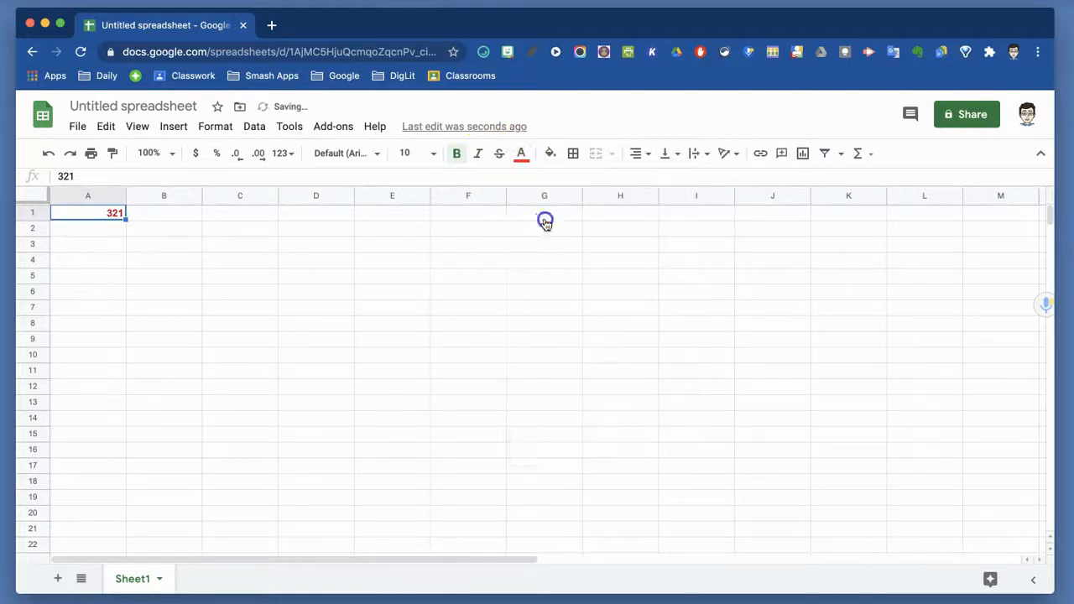
click(521, 156)
click(537, 184)
click(456, 153)
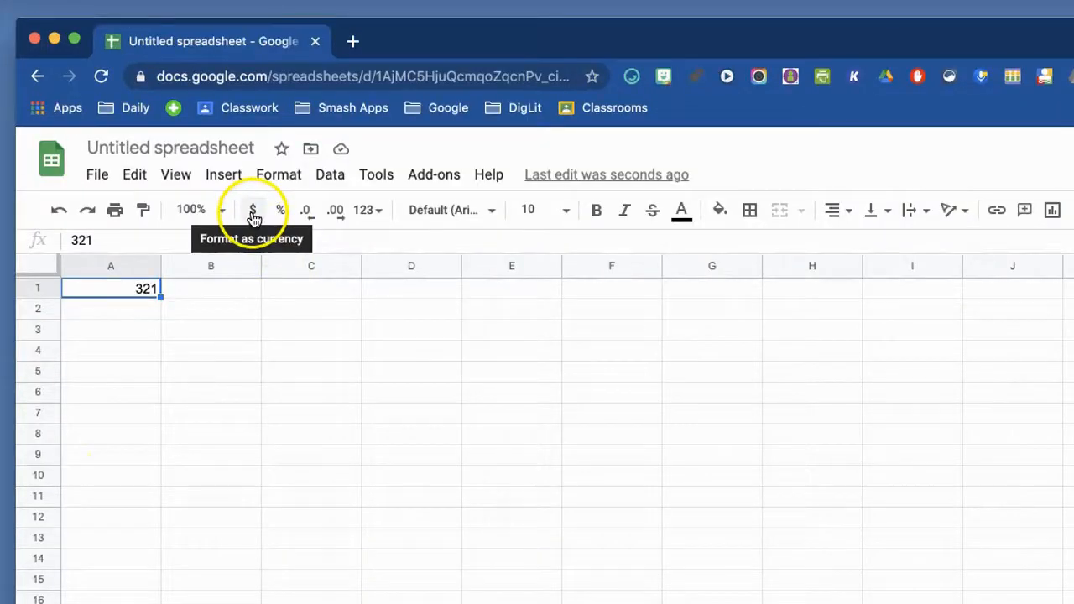
Format cell A1 as currency and switch it to percent, adjusting it to three decimal places.
click(254, 211)
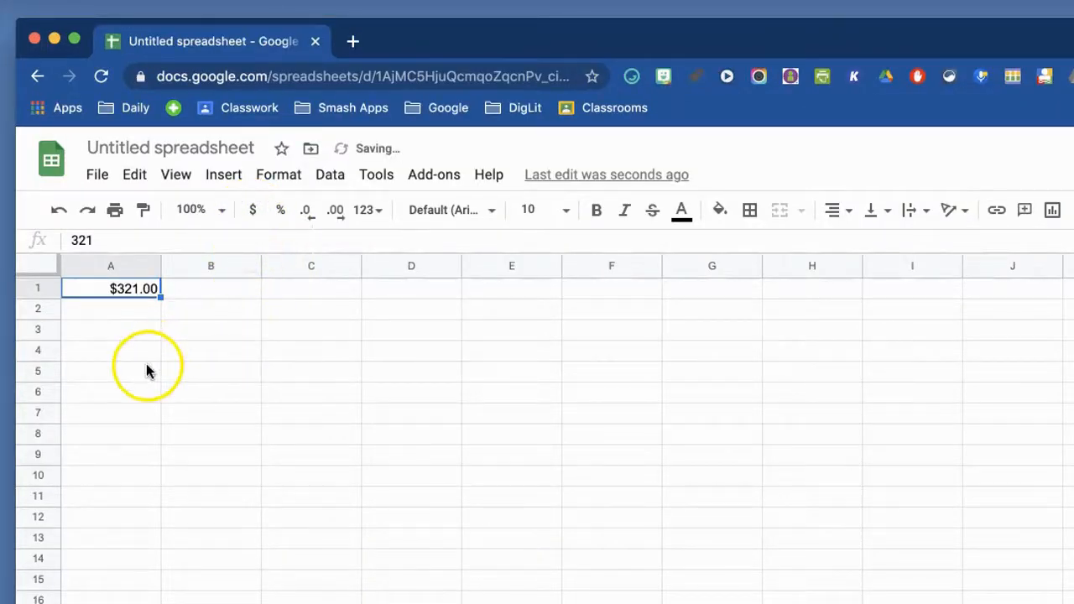
click(254, 211)
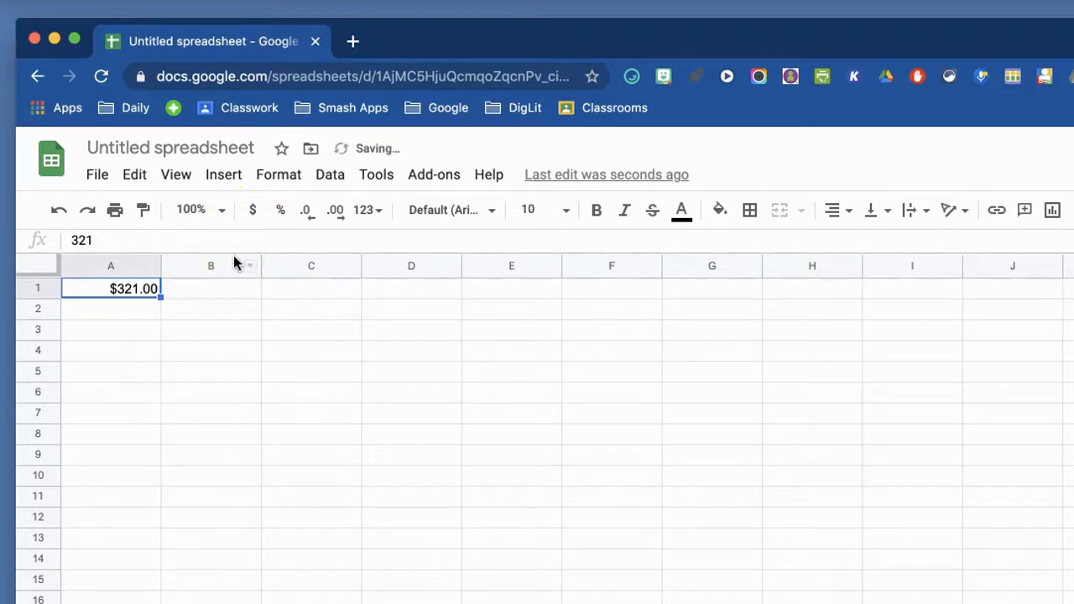
click(280, 210)
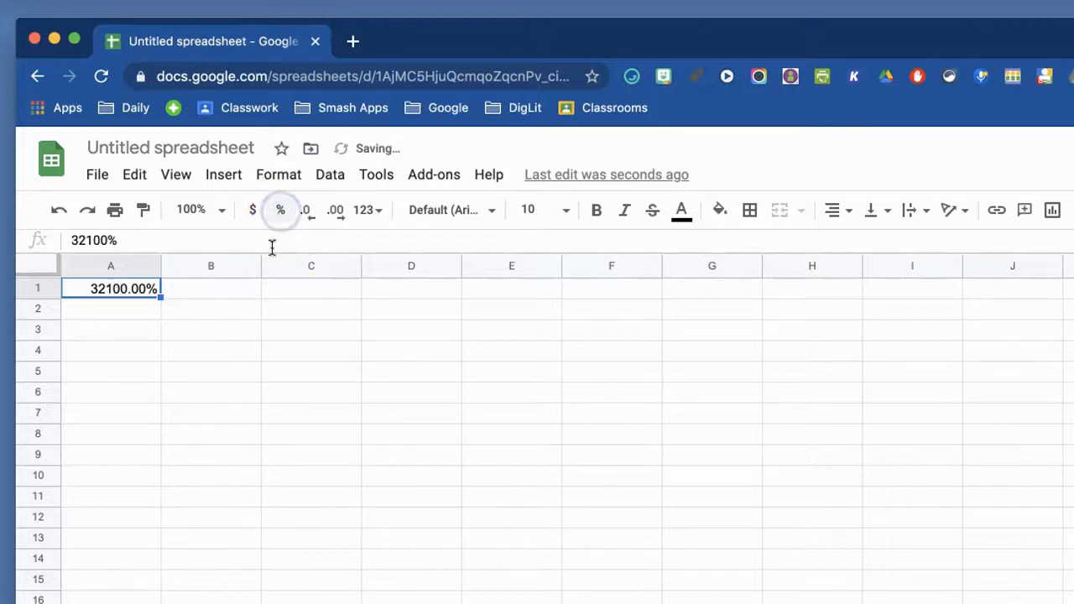
click(307, 212)
click(334, 216)
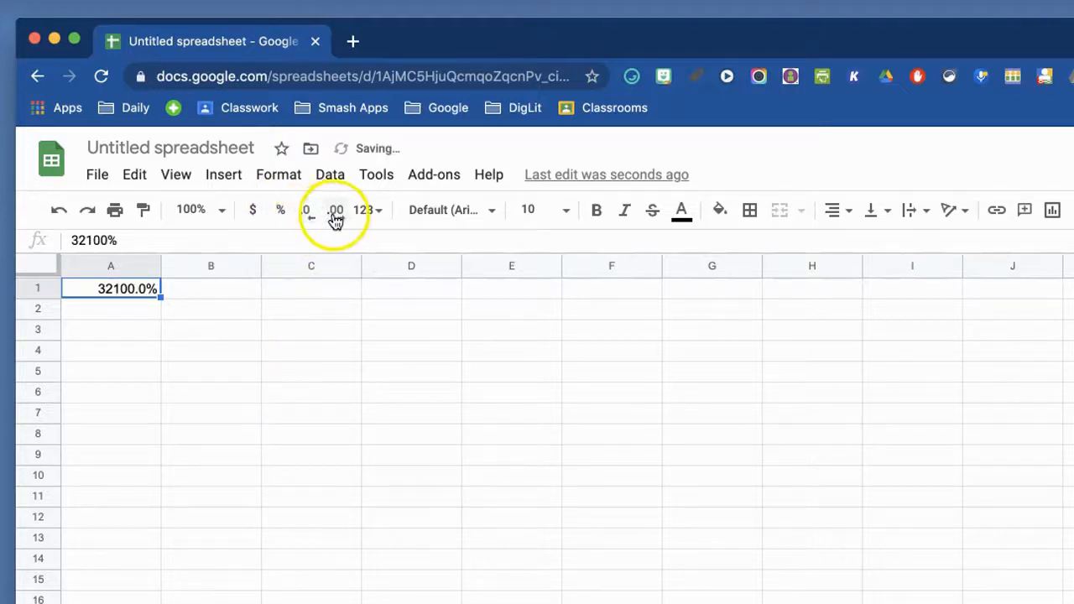
click(336, 217)
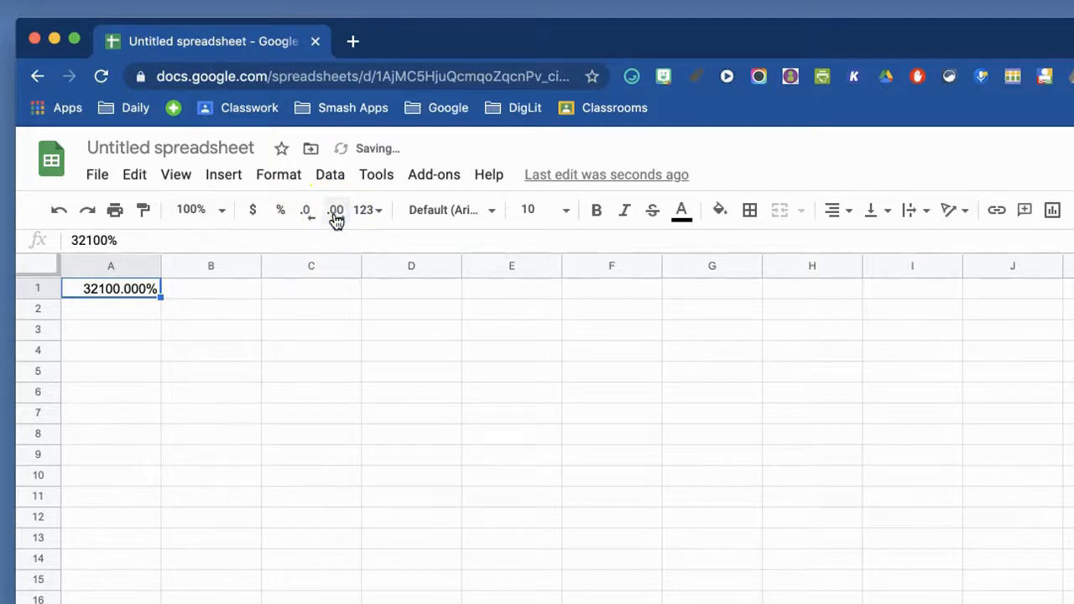
Review the list of additional number formats, from Automatic to Date and Time, and close it without applying one.
click(378, 214)
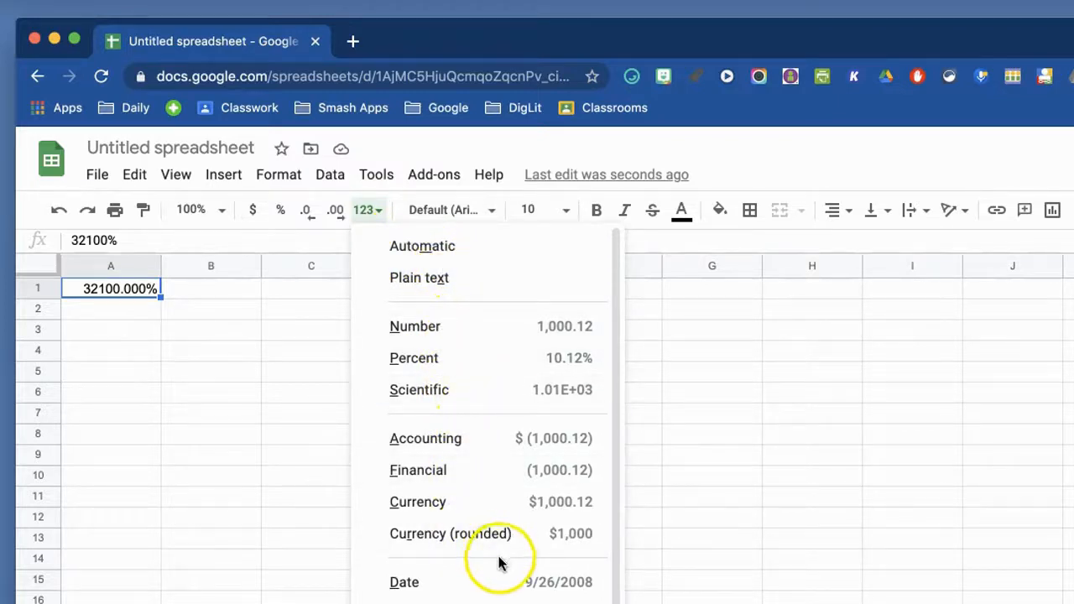
scroll(499, 562, down, 1)
scroll(225, 391, down, 3)
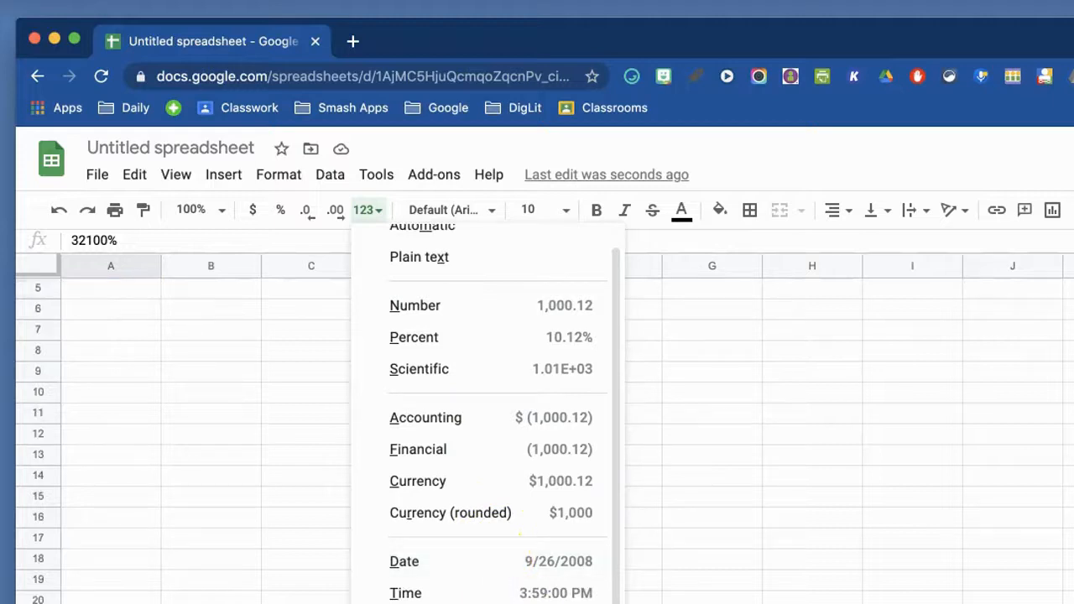
click(144, 294)
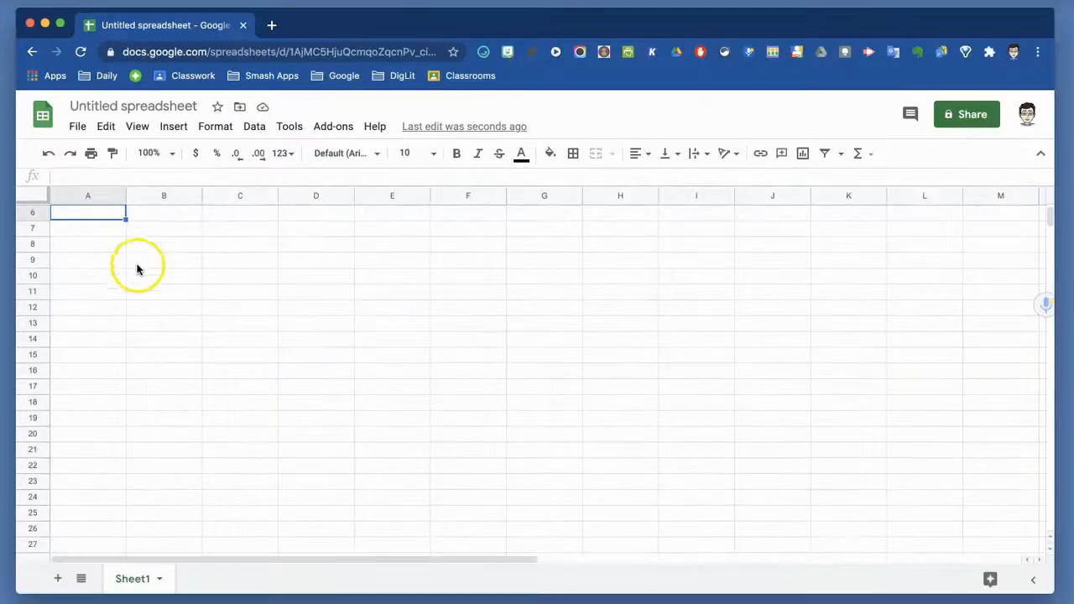
click(416, 474)
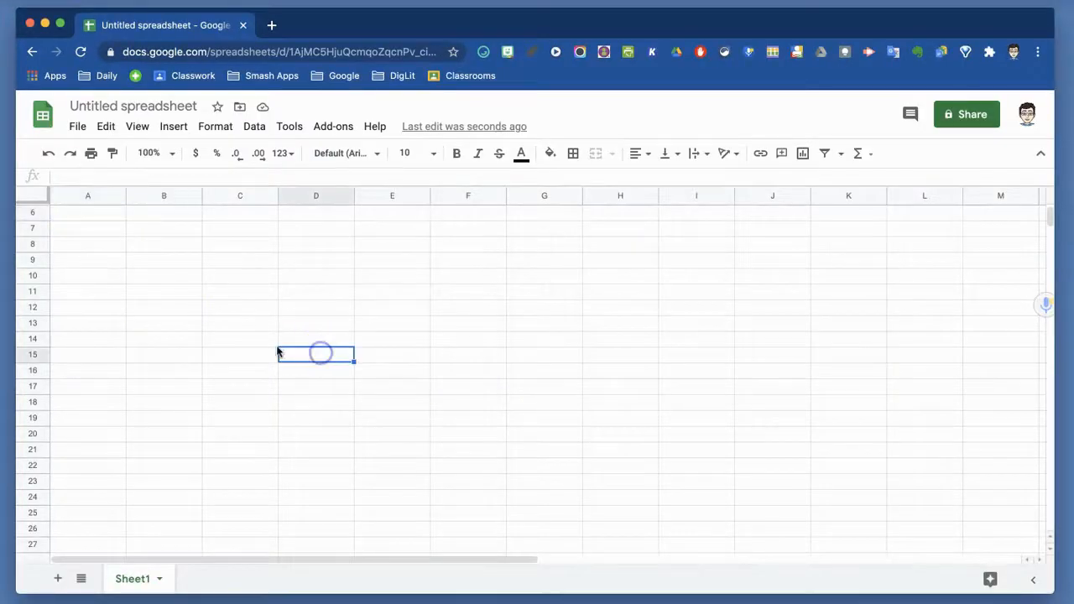
Enter the date 12/20/2020 in cell A6.
click(97, 215)
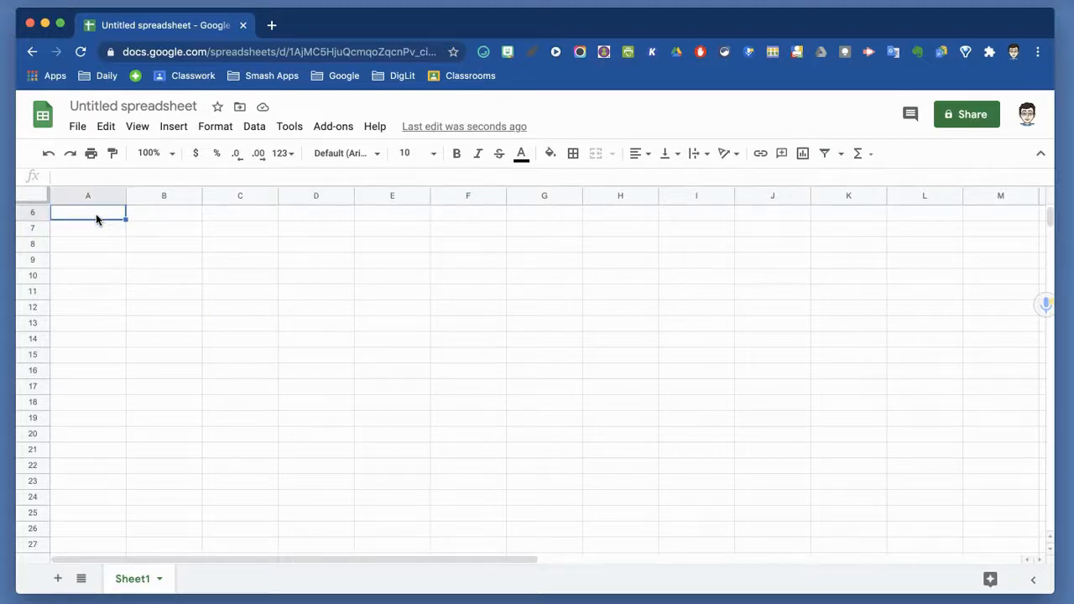
text(12/20/2020)
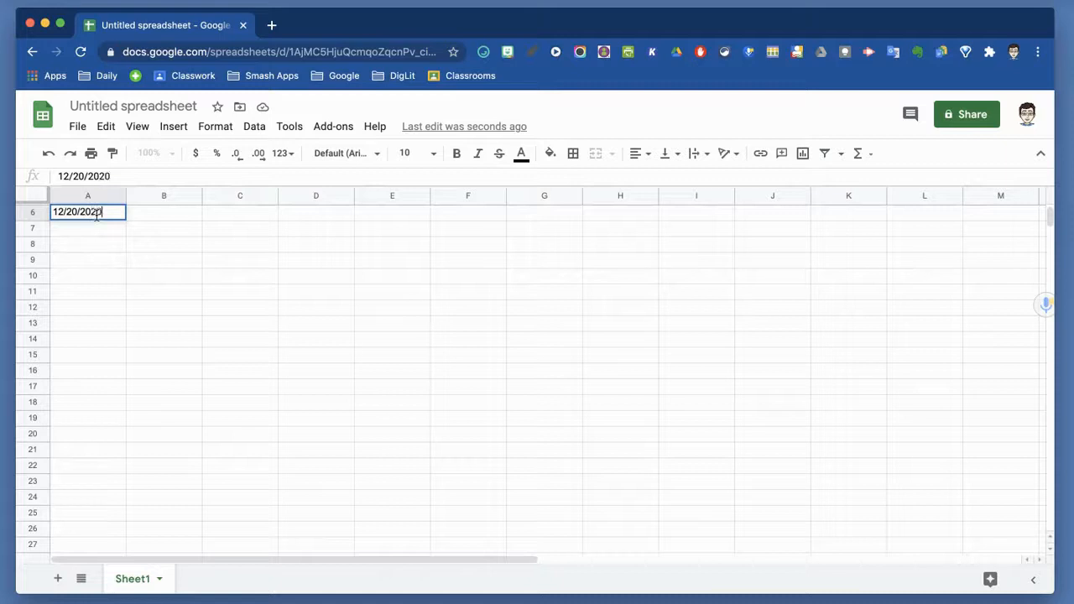
key(Return)
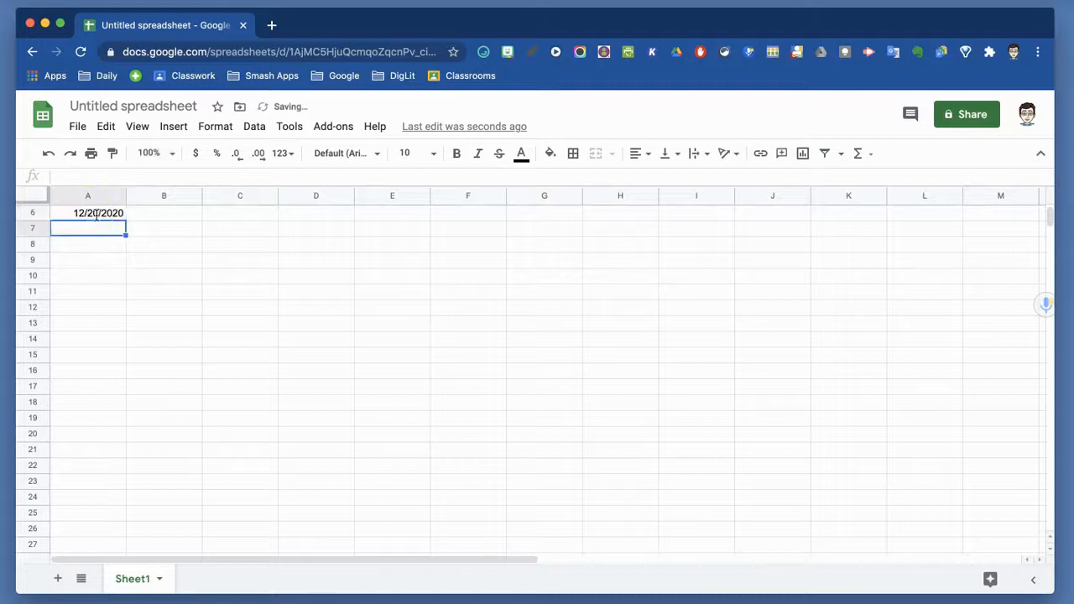
Review the custom date and time formats for cell A6, including the month display options, and close the dialog without applying one.
click(94, 217)
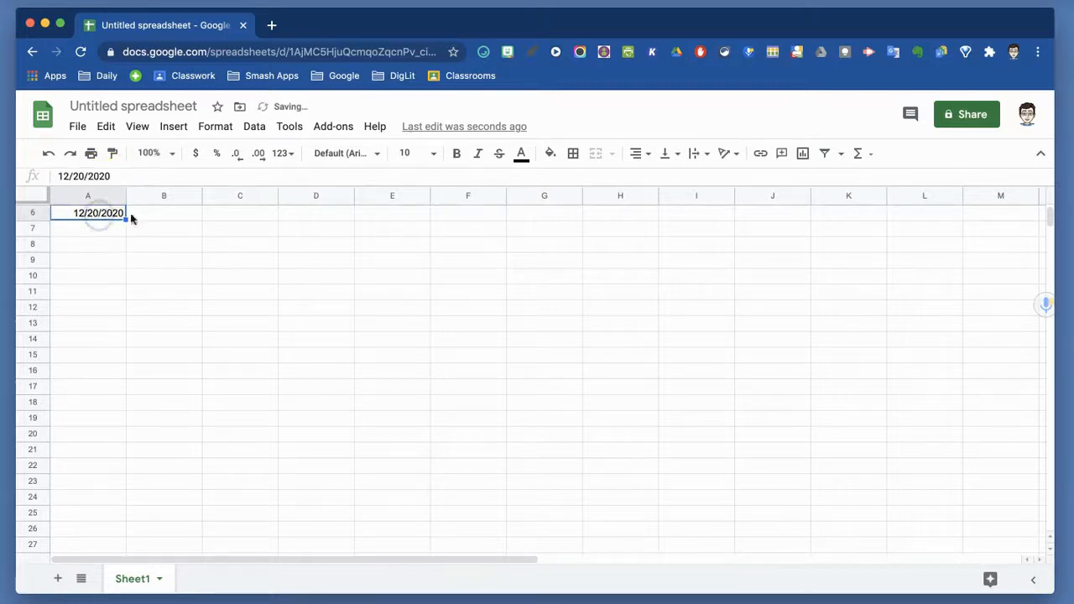
click(216, 127)
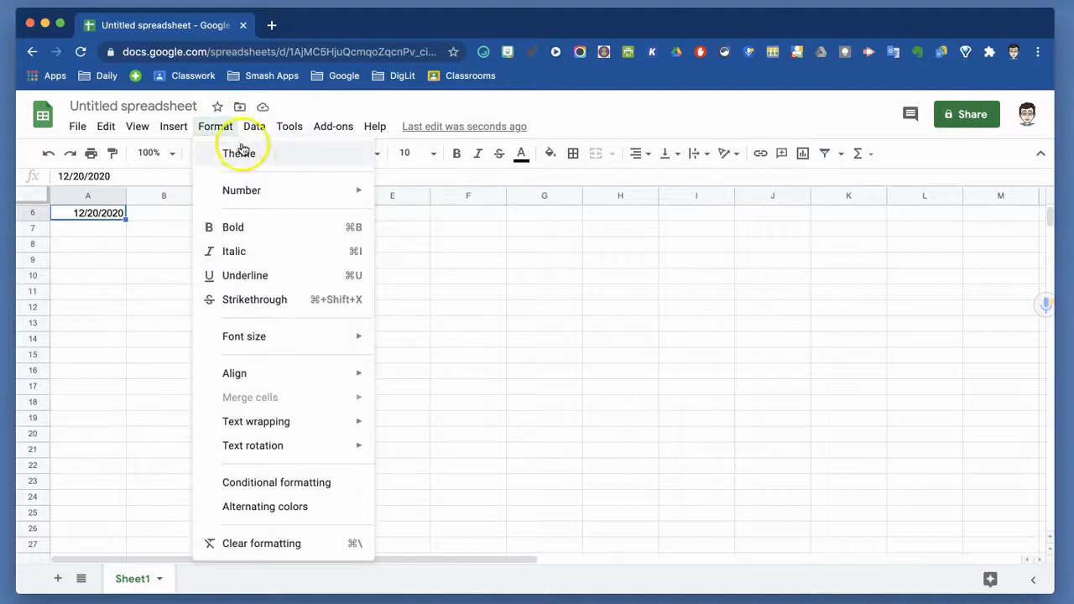
mouse_move(298, 184)
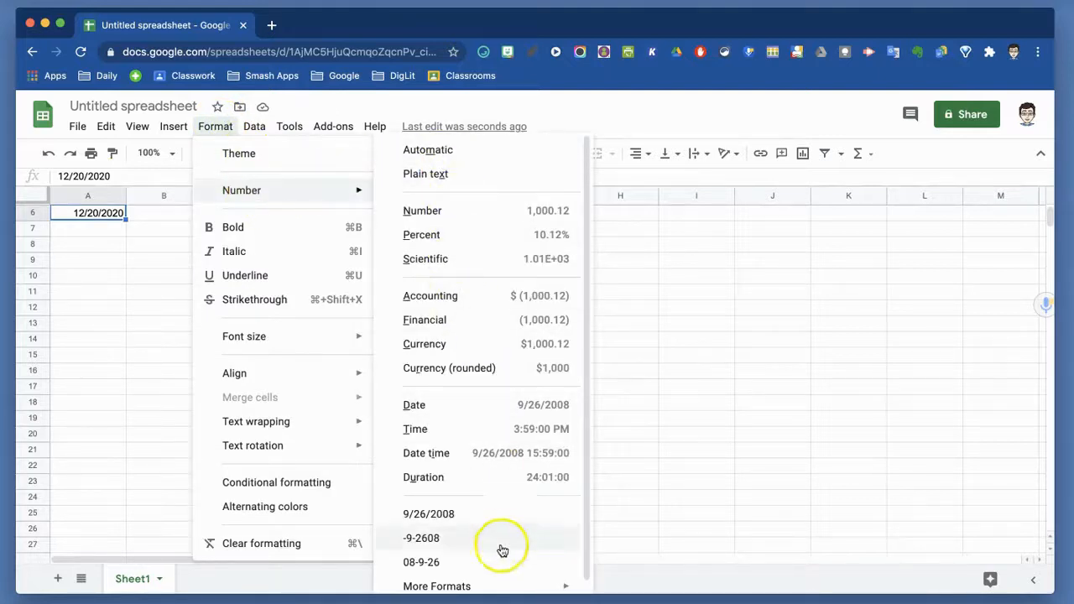
mouse_move(497, 586)
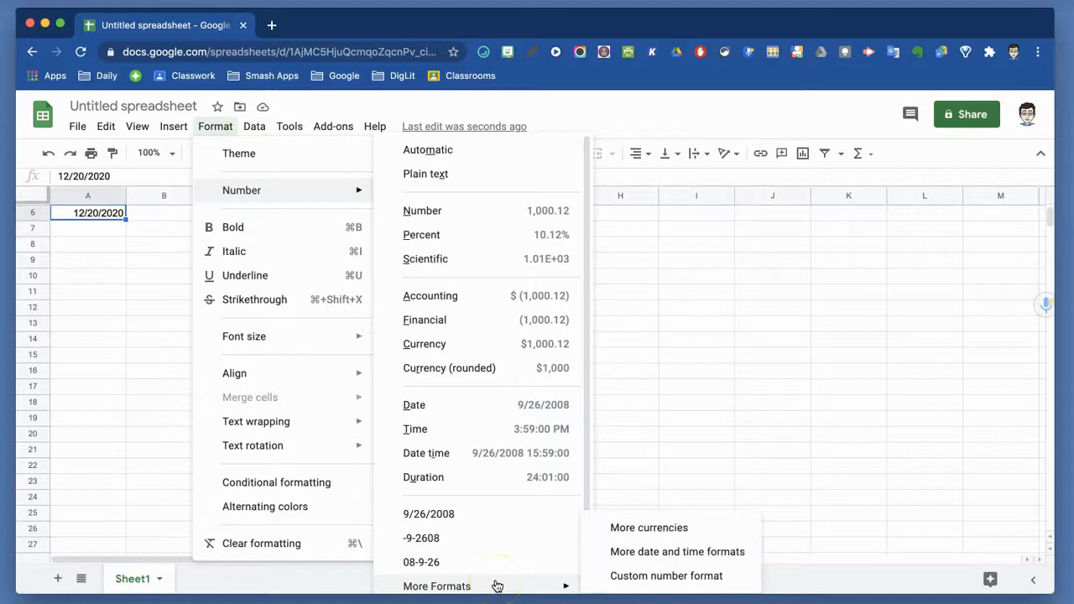
click(665, 554)
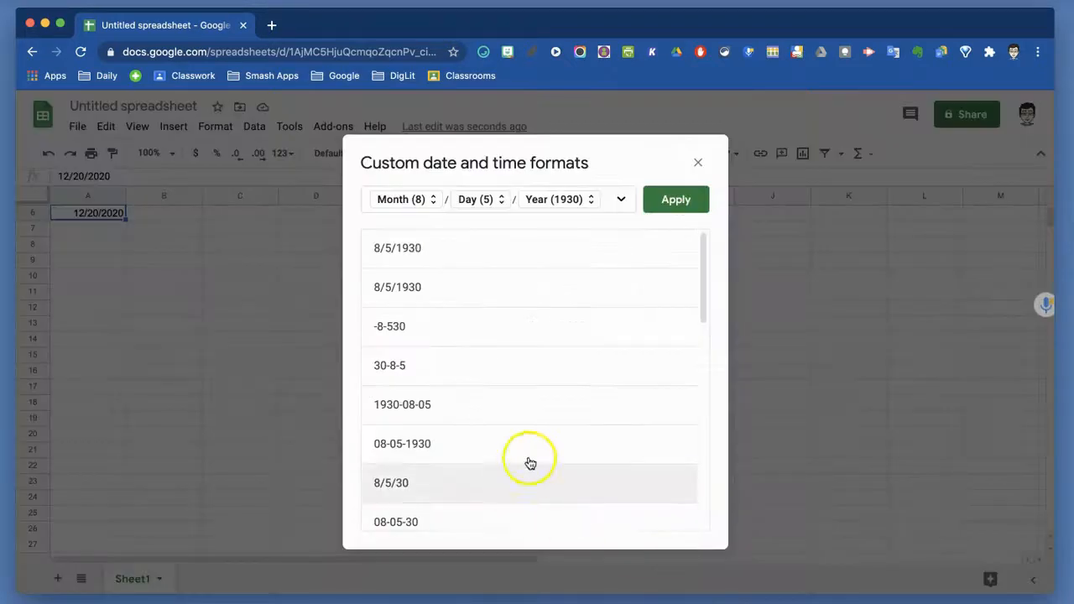
scroll(537, 460, down, 5)
scroll(537, 458, down, 5)
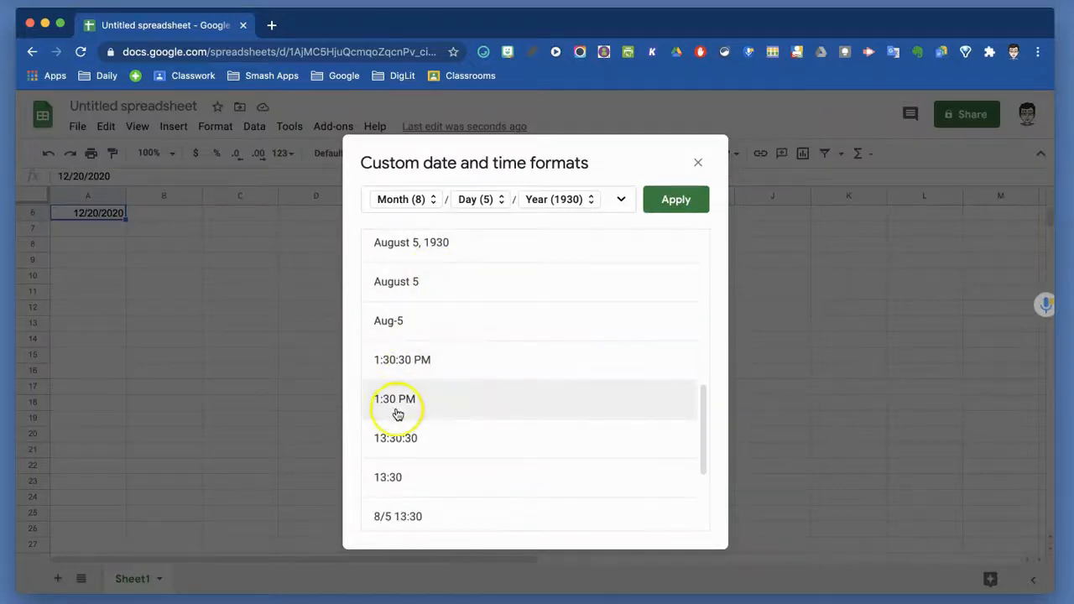
scroll(441, 387, down, 3)
scroll(443, 403, up, 15)
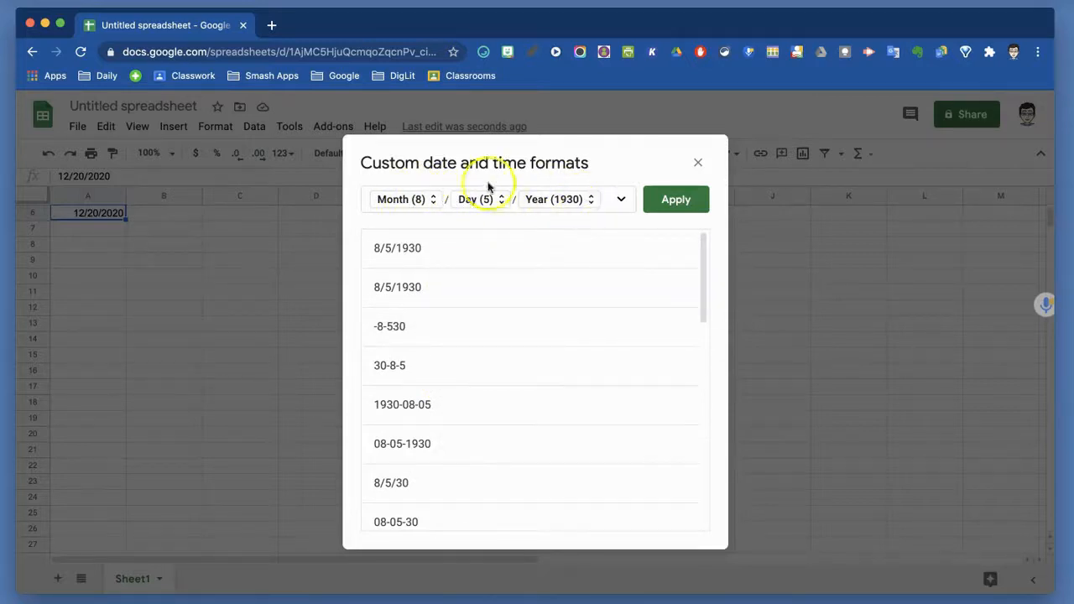
click(432, 207)
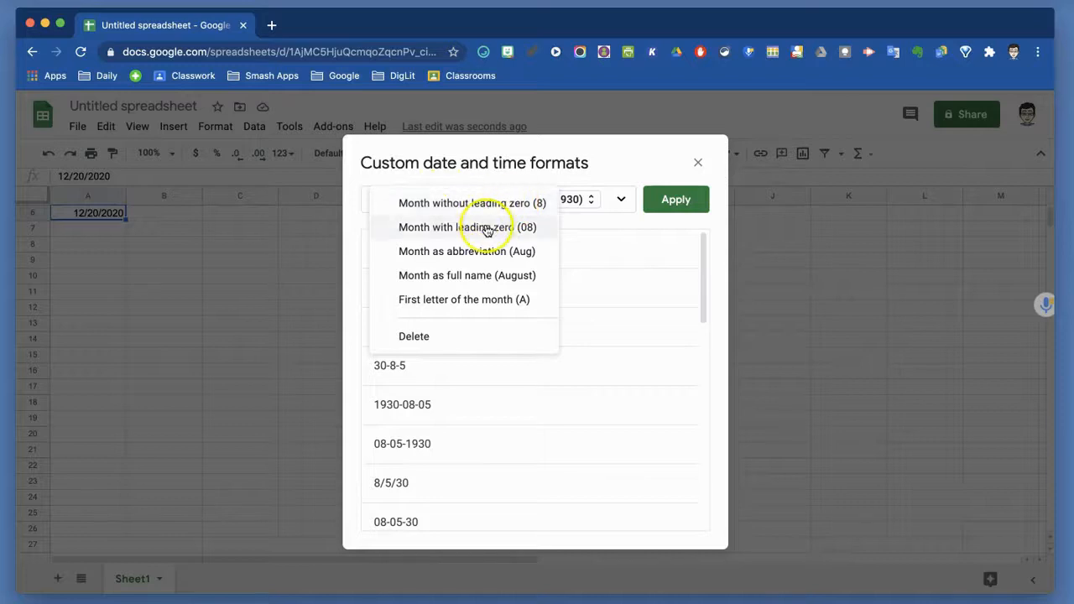
click(576, 250)
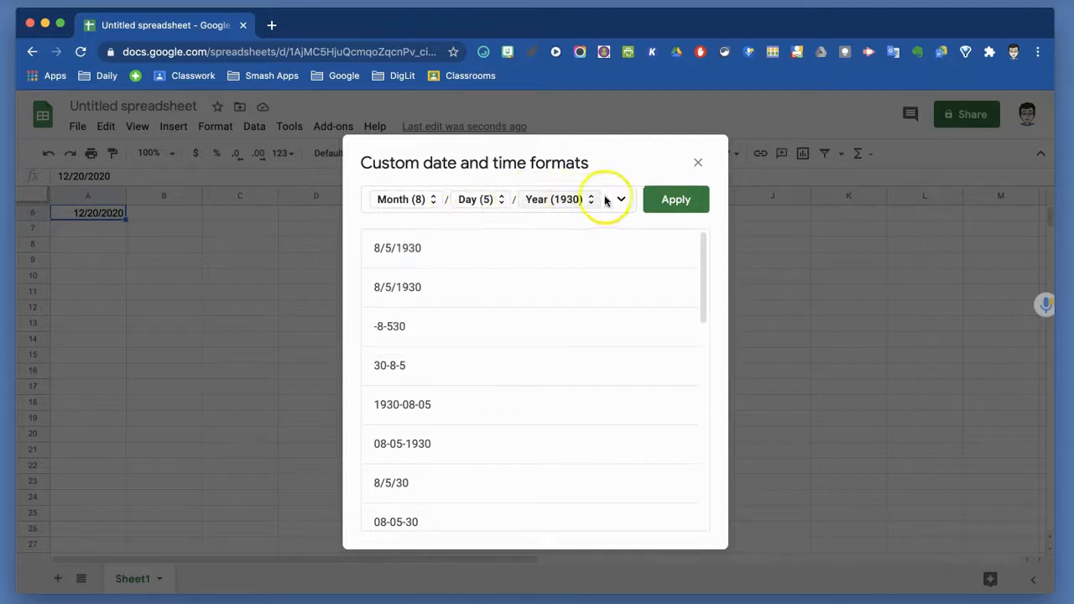
click(699, 161)
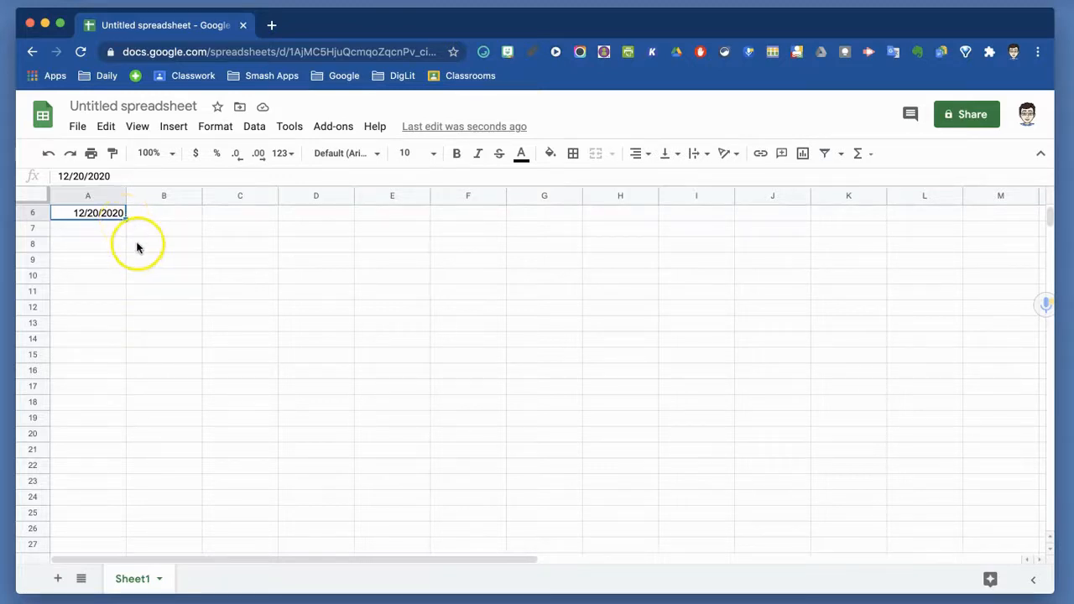
Clear the date from cell A6 and the percentage from cell A1.
key(Delete)
click(133, 281)
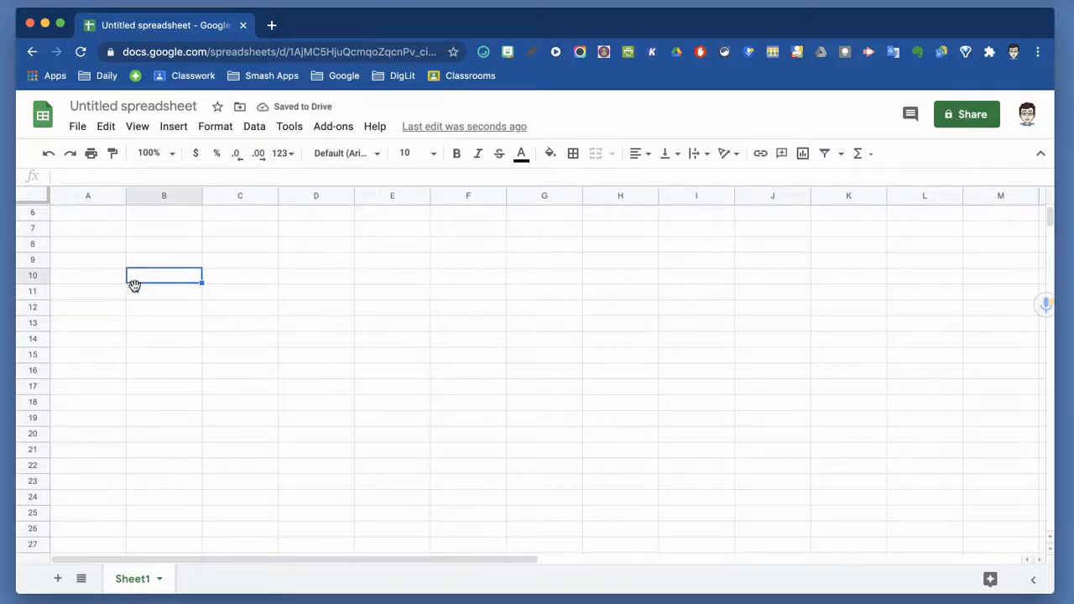
click(106, 217)
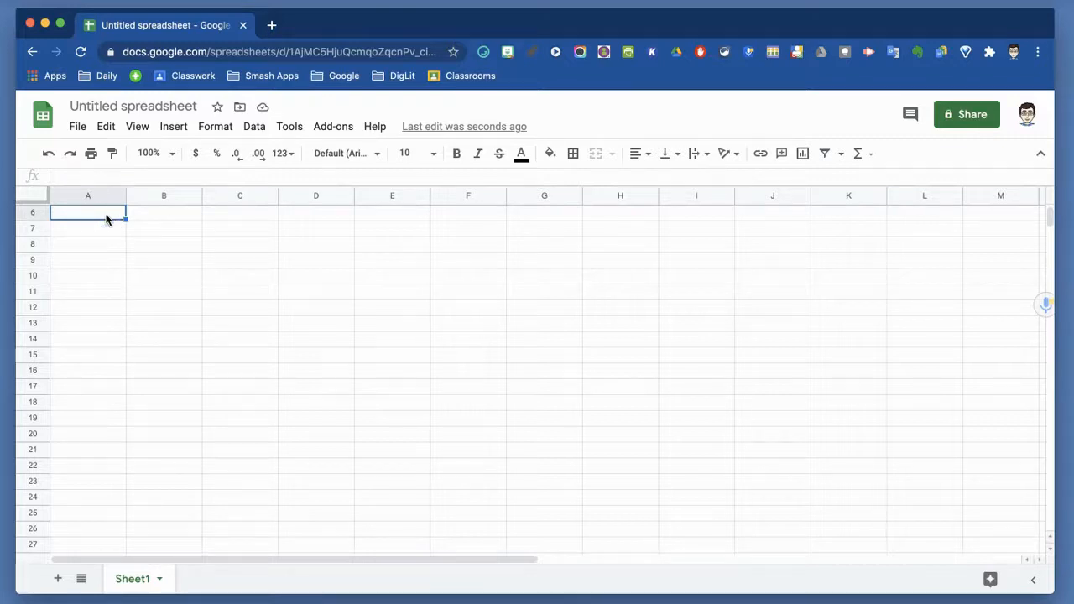
scroll(107, 219, up, 2)
click(103, 213)
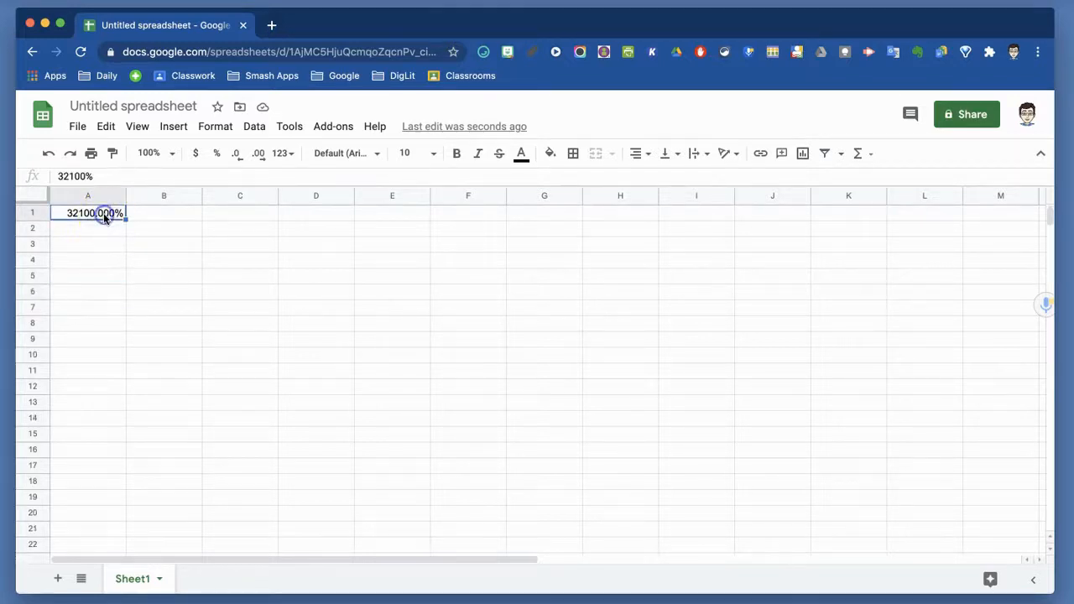
key(Delete)
Enter the text "Student did participate in distance learning" in cell A1.
click(99, 217)
text(Student did pa)
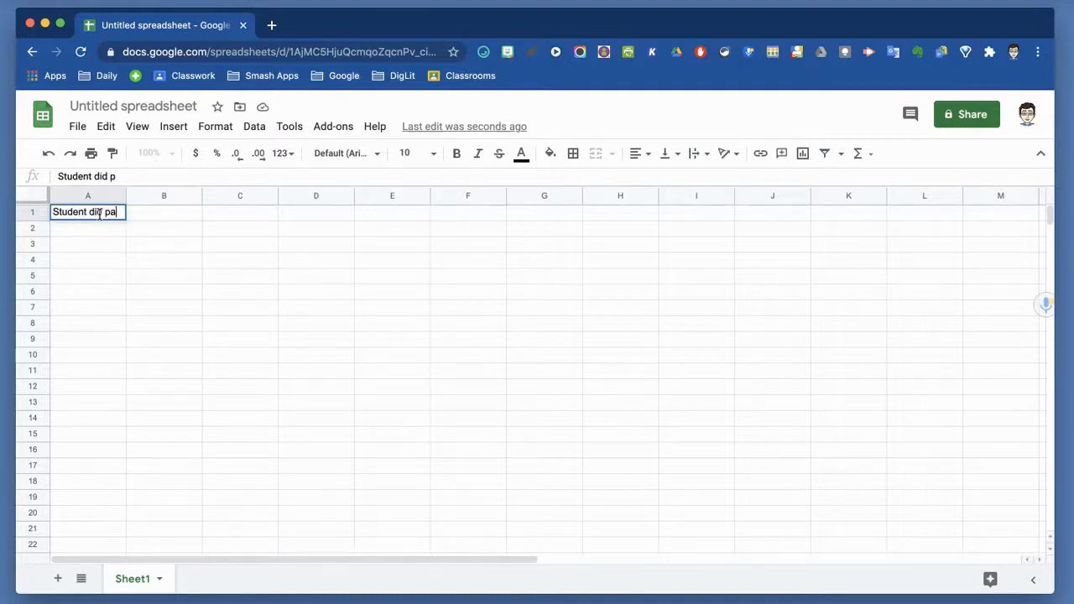
text(rticipate in)
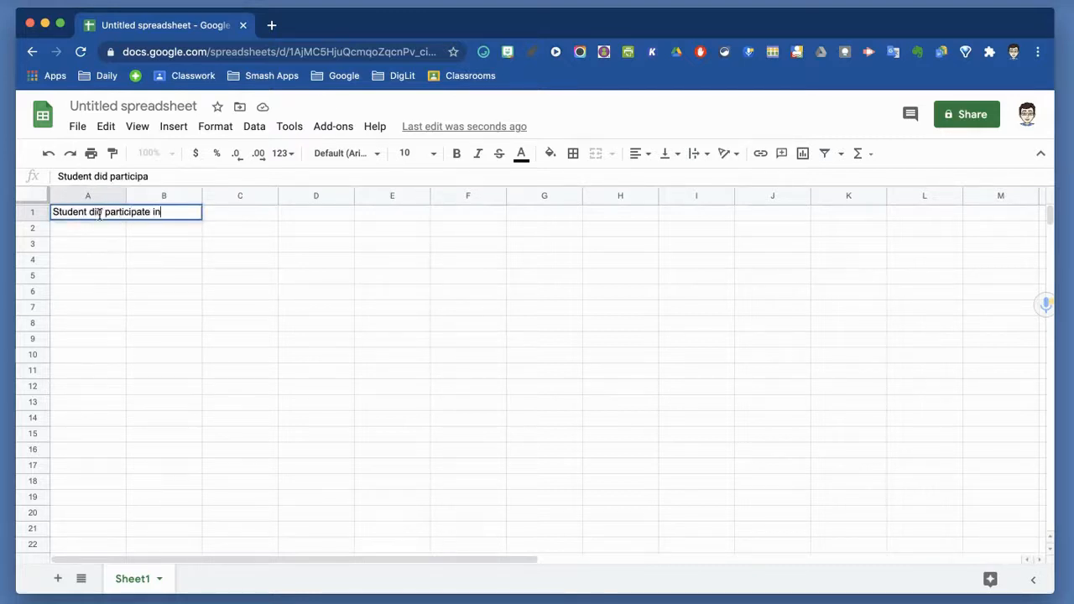
text( distance learni)
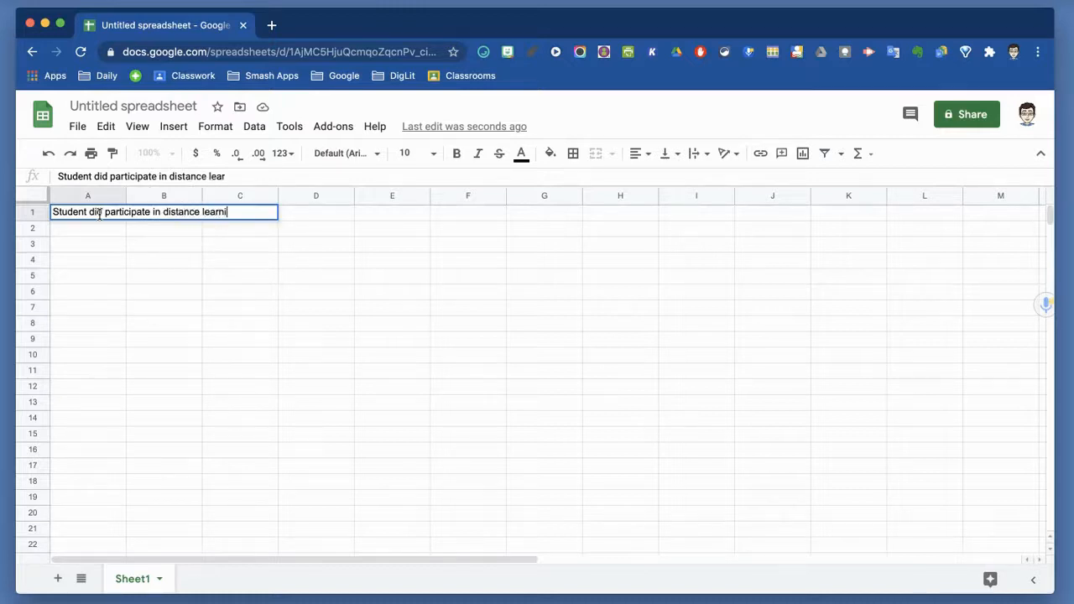
text(ng)
key(Return)
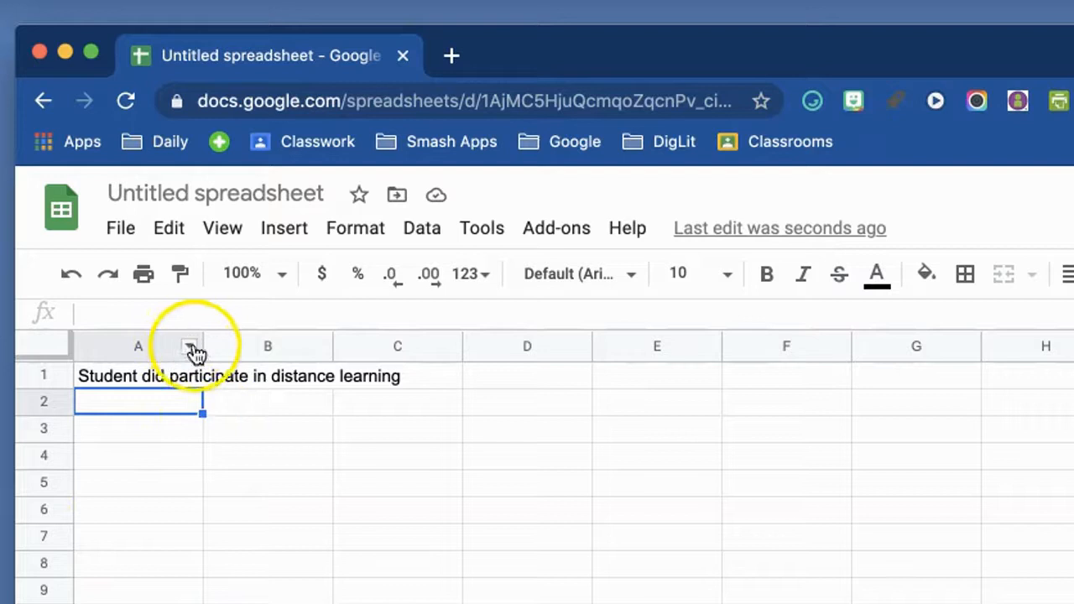
Widen column A until the sentence in cell A1 fits, and narrow it back to about its original width.
drag(204, 346, 419, 345)
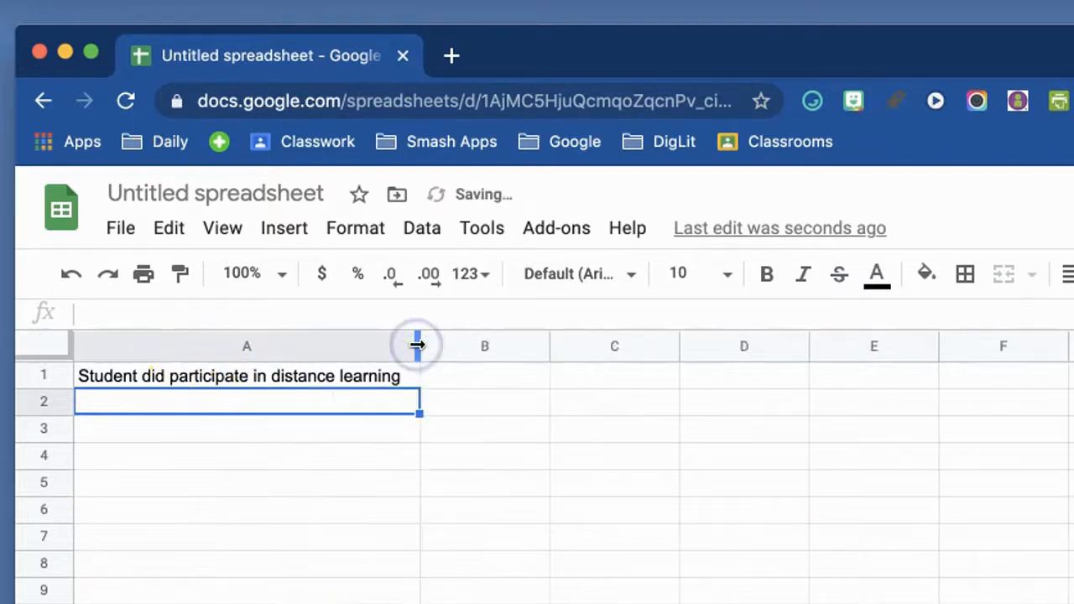
click(508, 464)
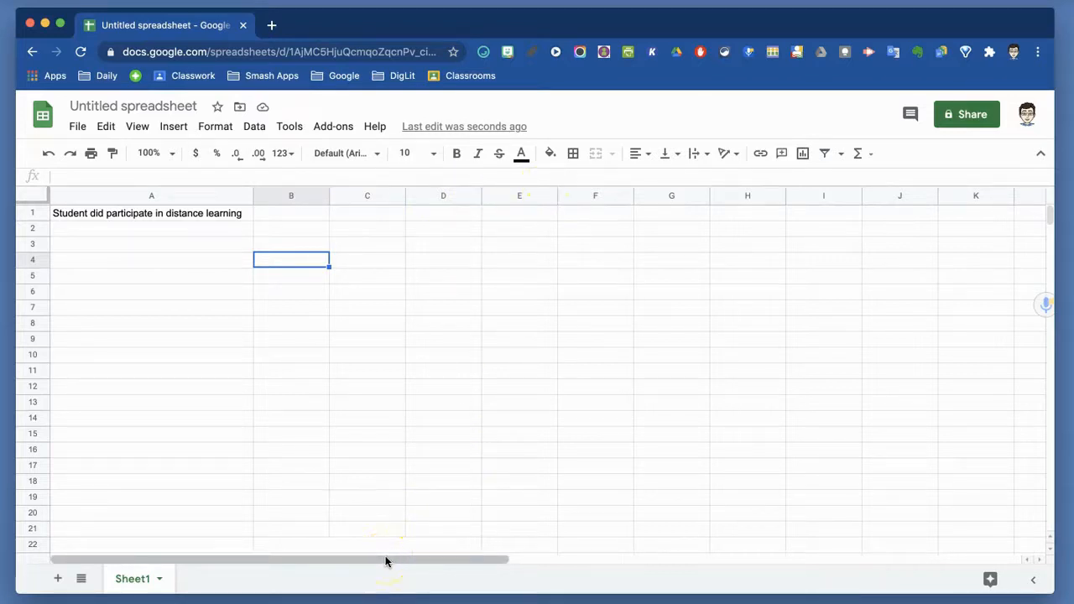
drag(250, 196, 127, 194)
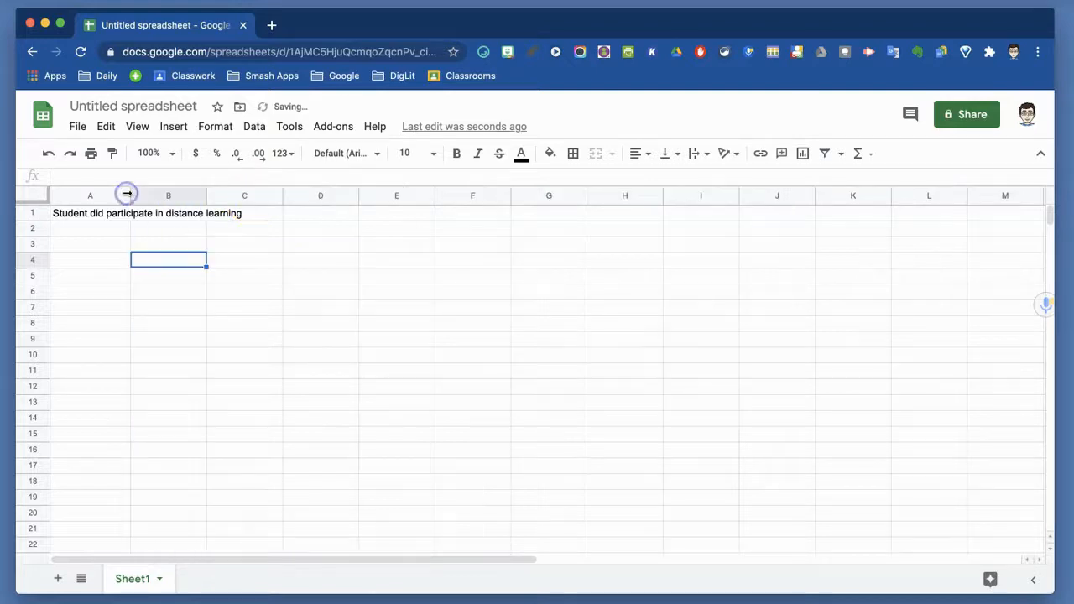
Set the text wrapping of cell A1 to Wrap so the long sentence stays within column A.
click(99, 214)
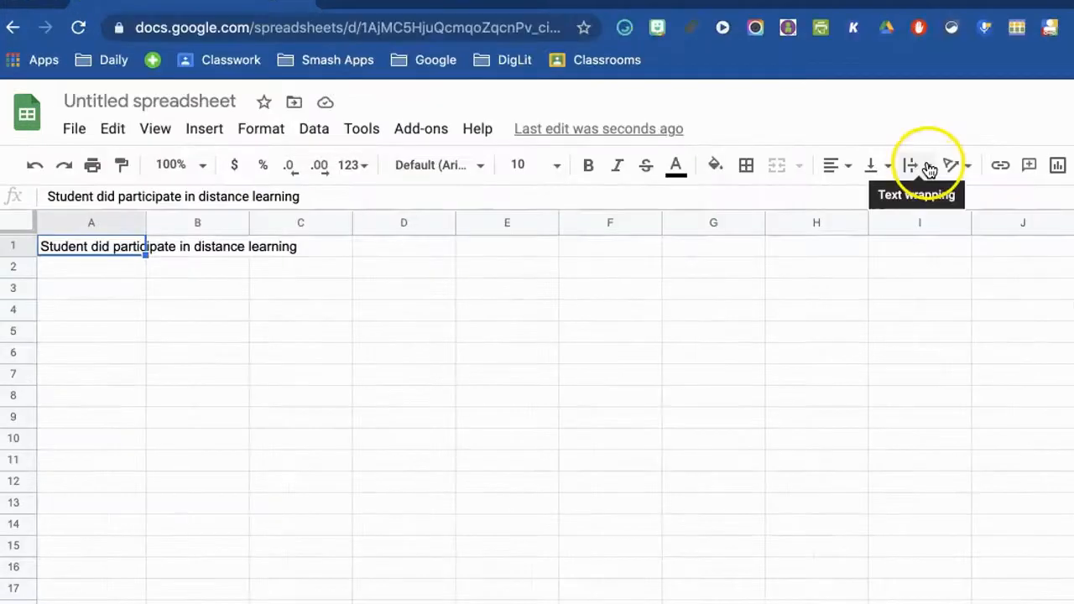
click(707, 156)
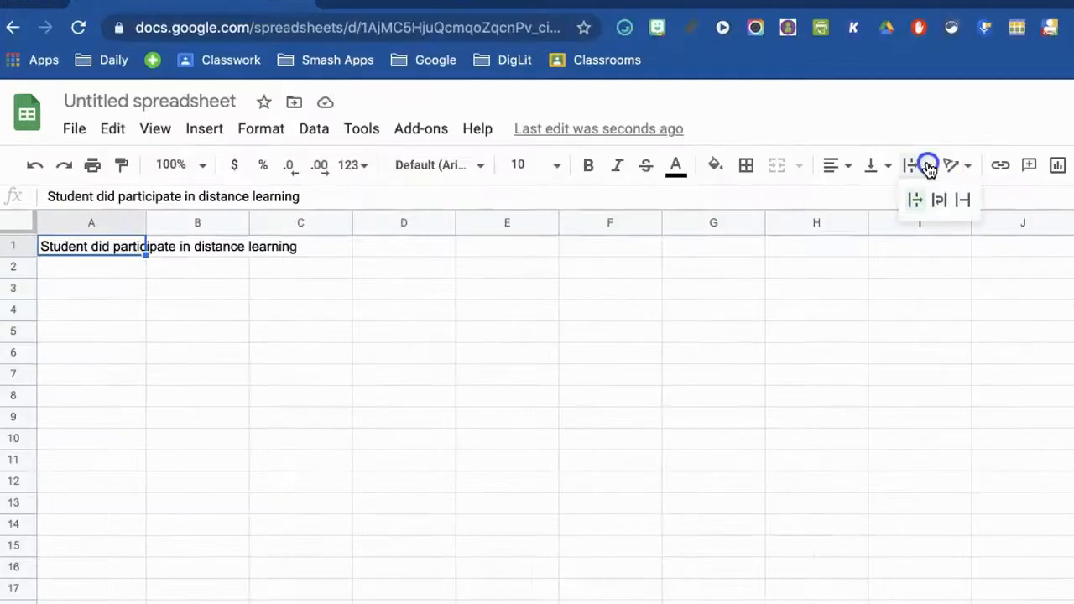
click(939, 200)
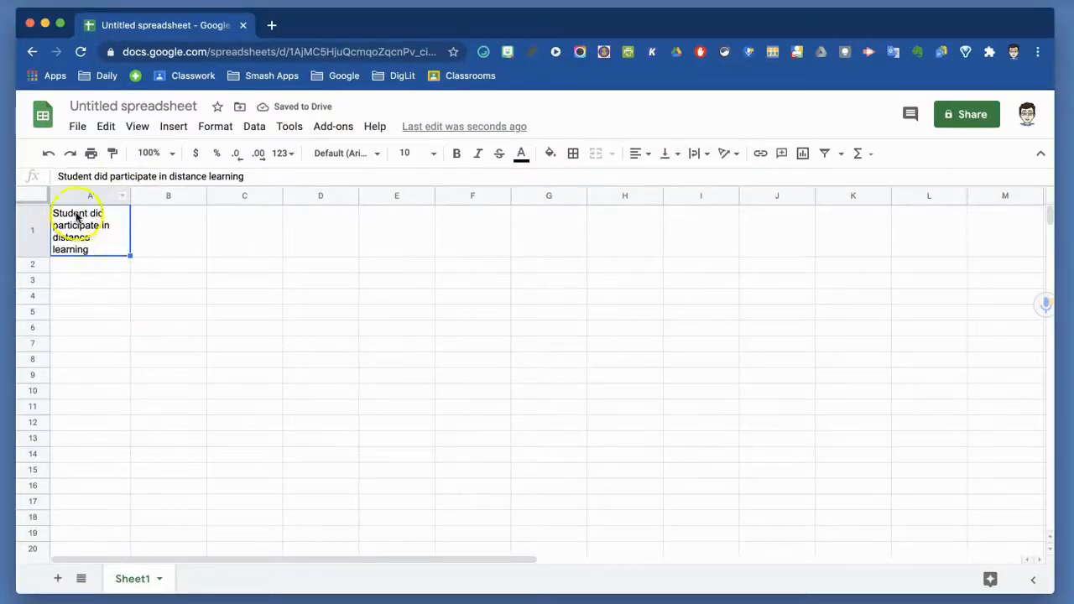
click(141, 266)
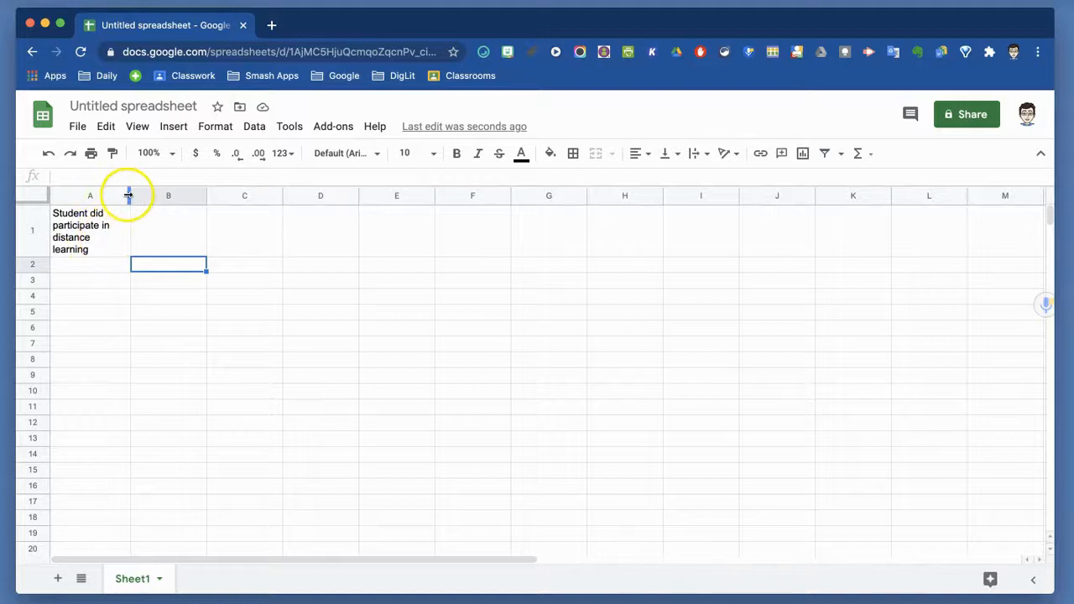
Clear the text in cell A1 and increase the height of row 1 to about two text lines.
click(97, 226)
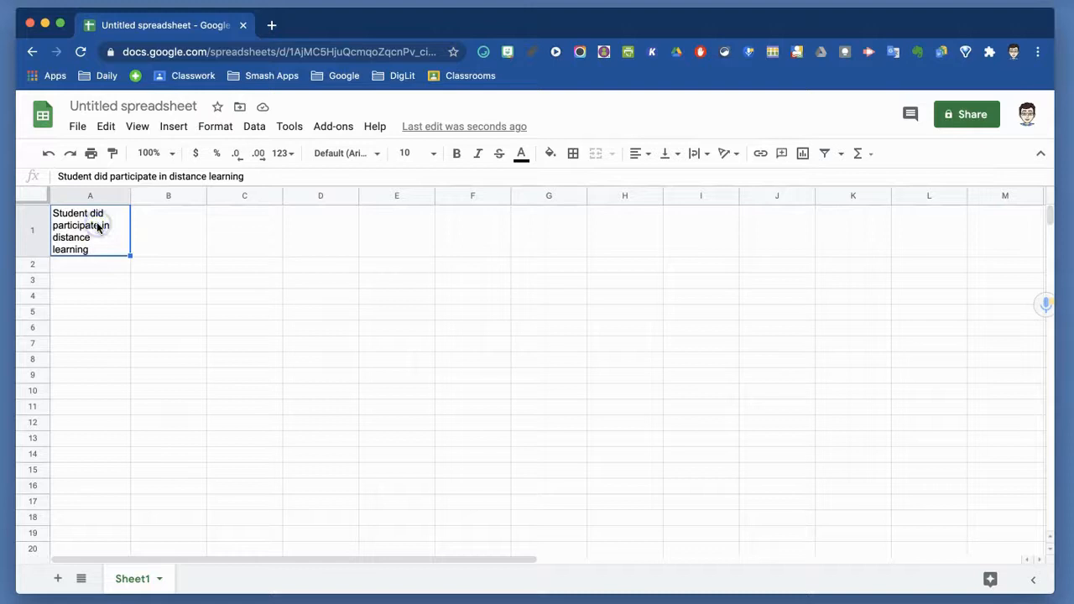
key(BackSpace)
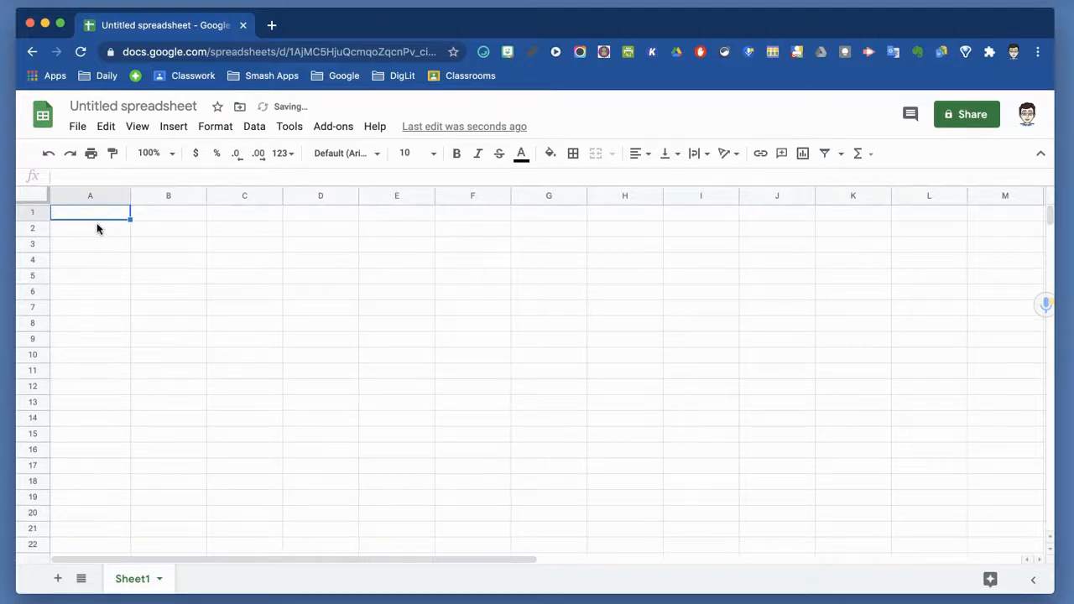
drag(36, 219, 35, 238)
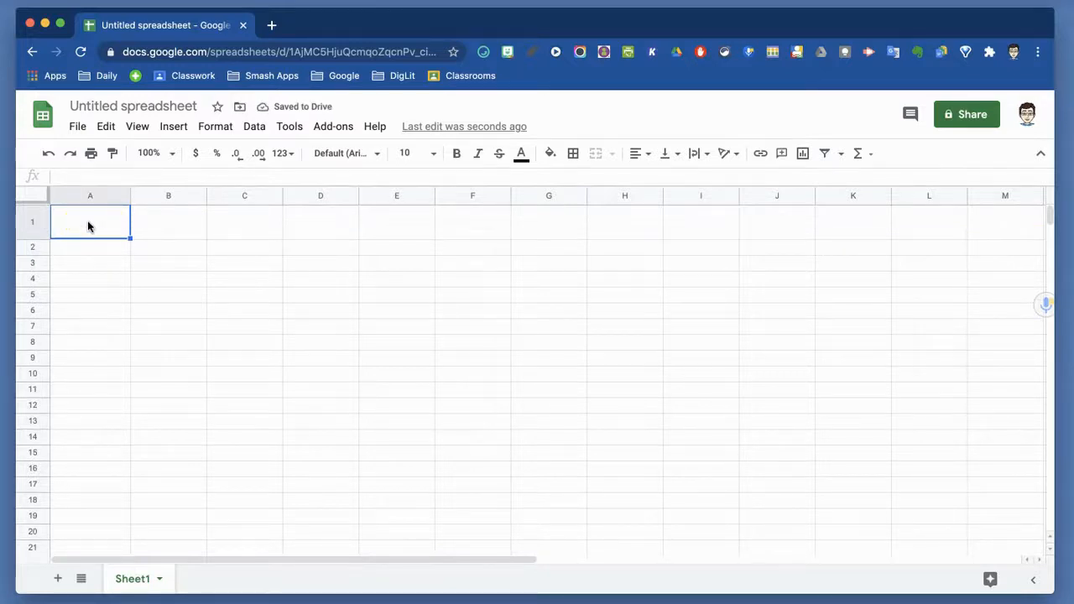
Enter the headers "Student Attendance" in cell A1 and "Date" in cell B1.
text(Studen)
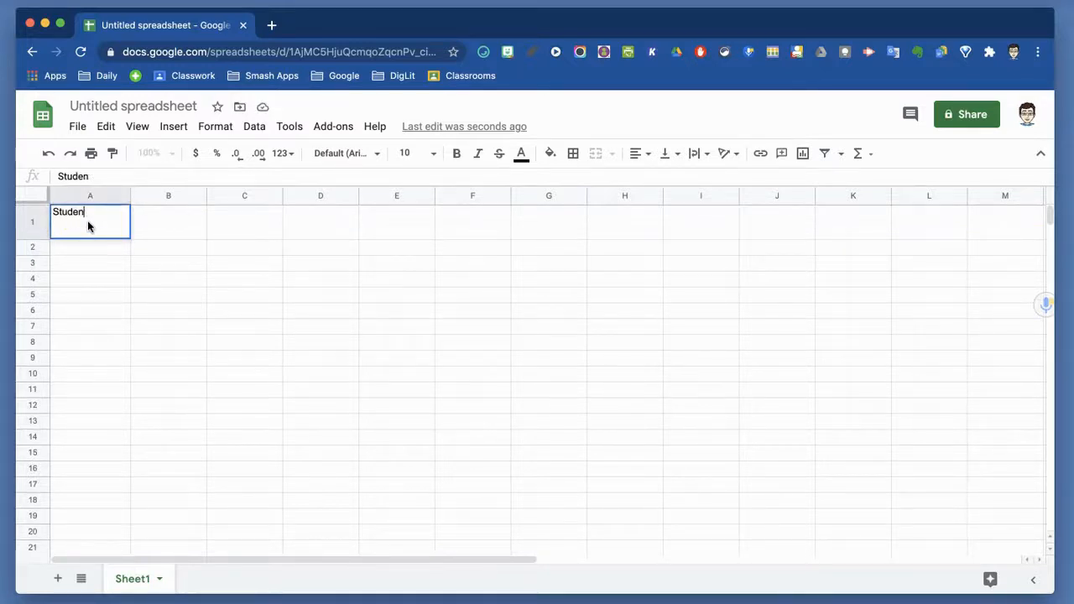
text(t Attendance)
key(Return)
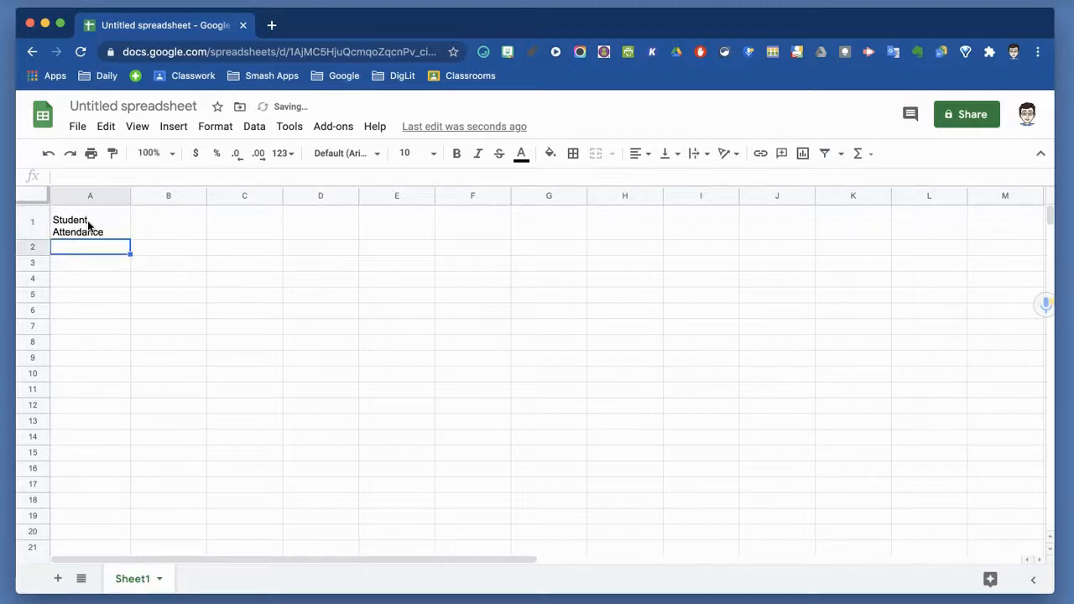
click(164, 228)
text(D)
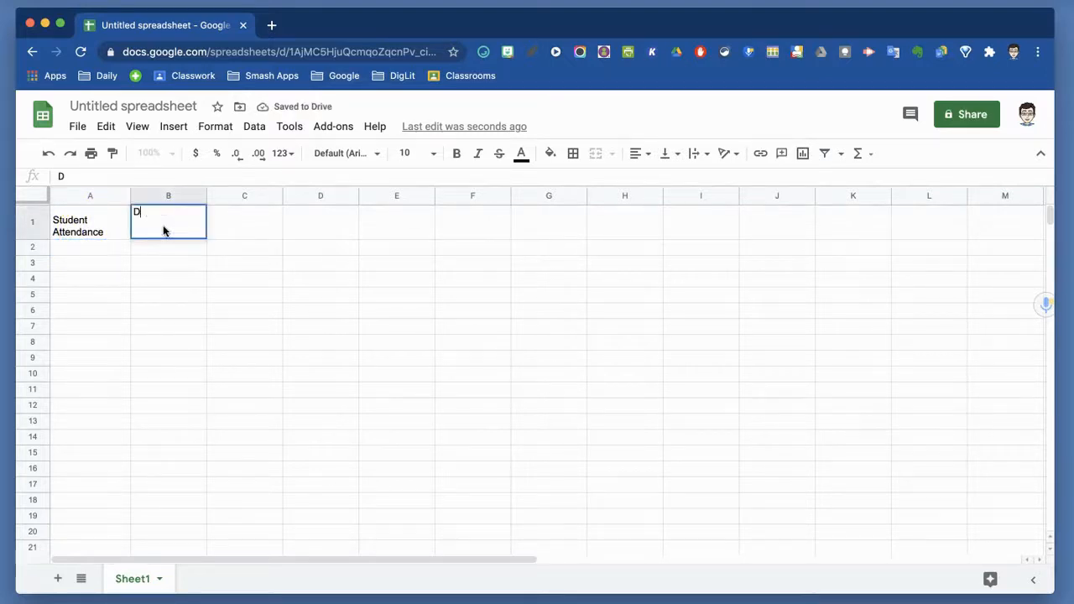
key(Return)
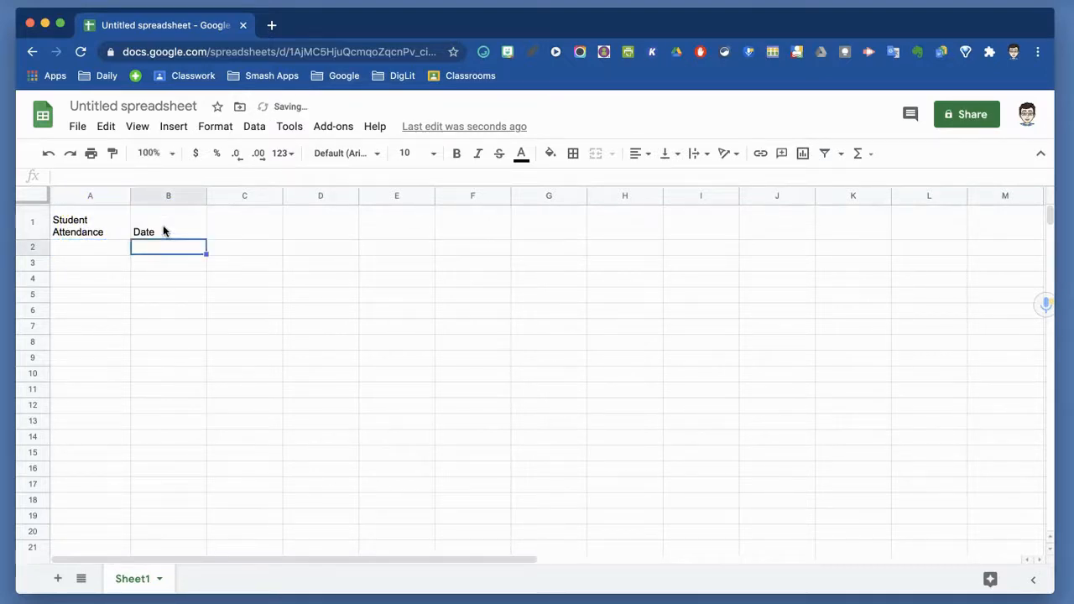
Try middle vertical alignment on all of row 1, and set the row's vertical alignment to Top.
click(32, 221)
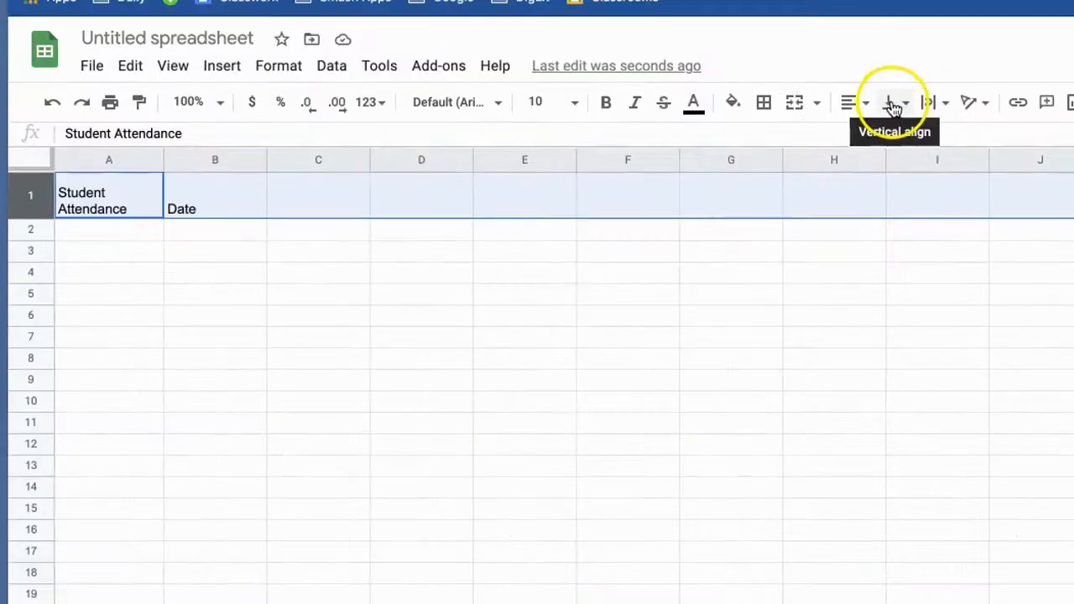
click(894, 104)
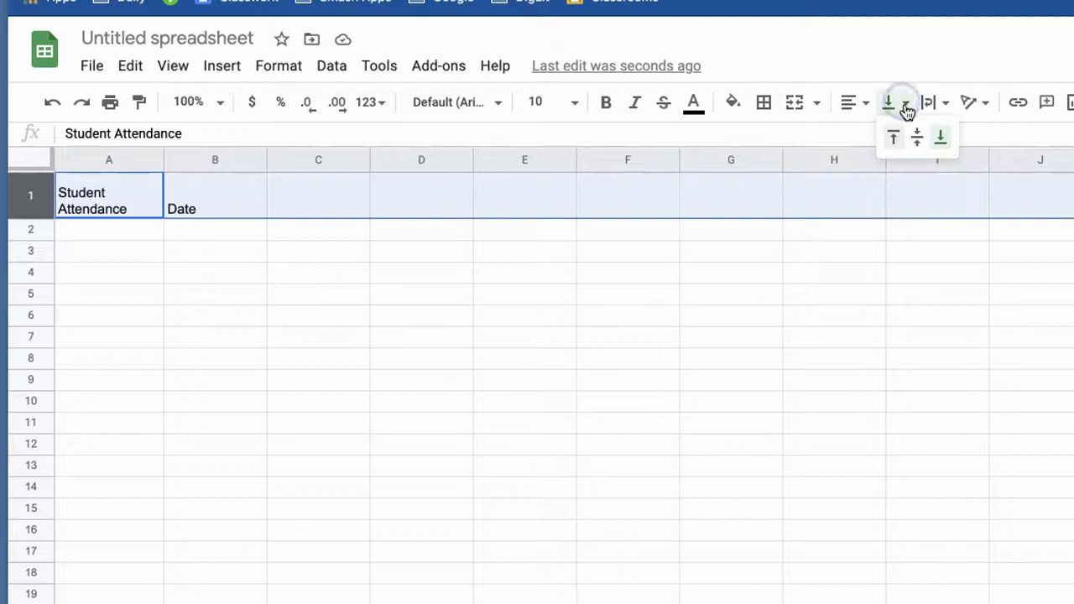
click(919, 139)
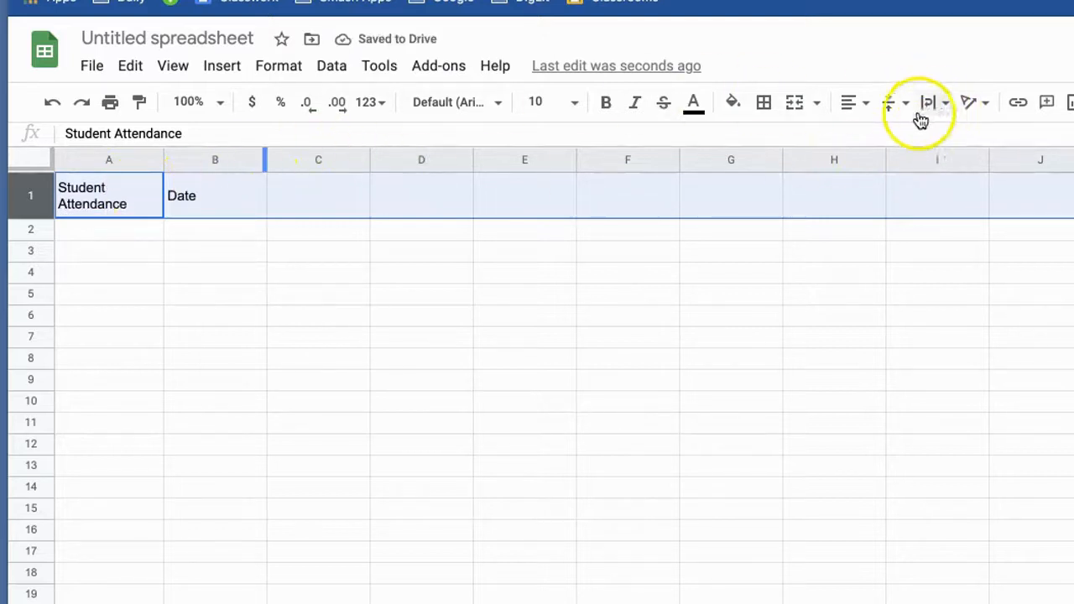
click(911, 108)
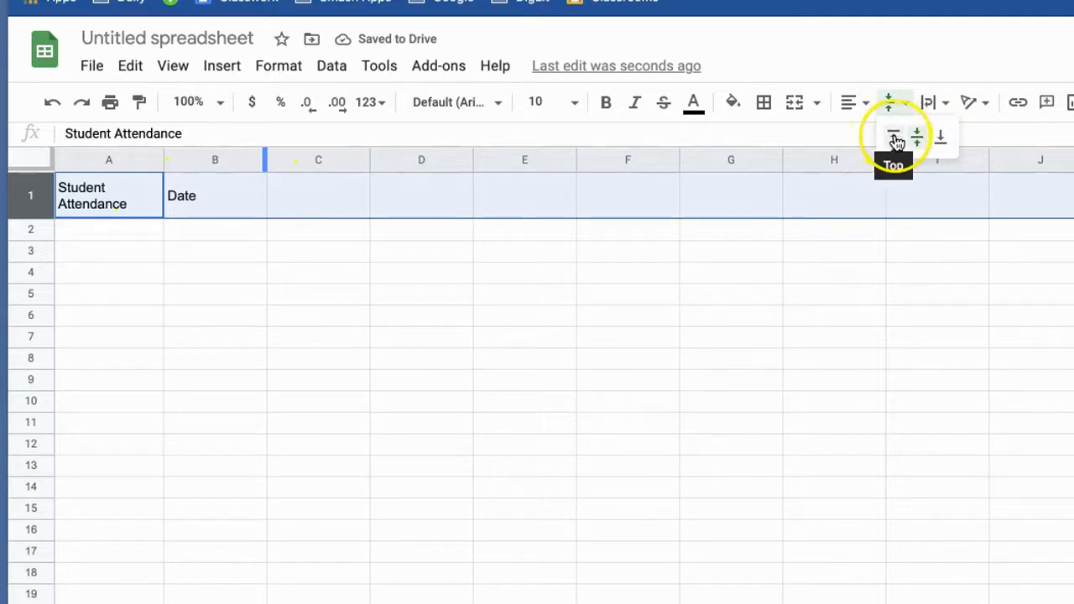
click(893, 137)
click(336, 275)
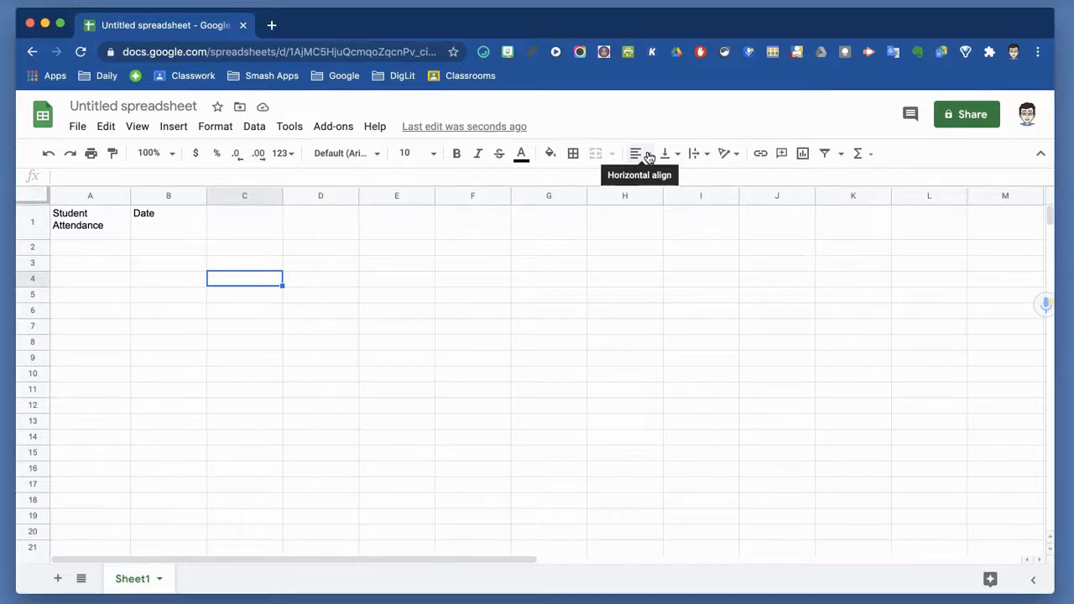
Insert checkboxes in cells C2 to C17.
click(242, 248)
drag(242, 249, 247, 483)
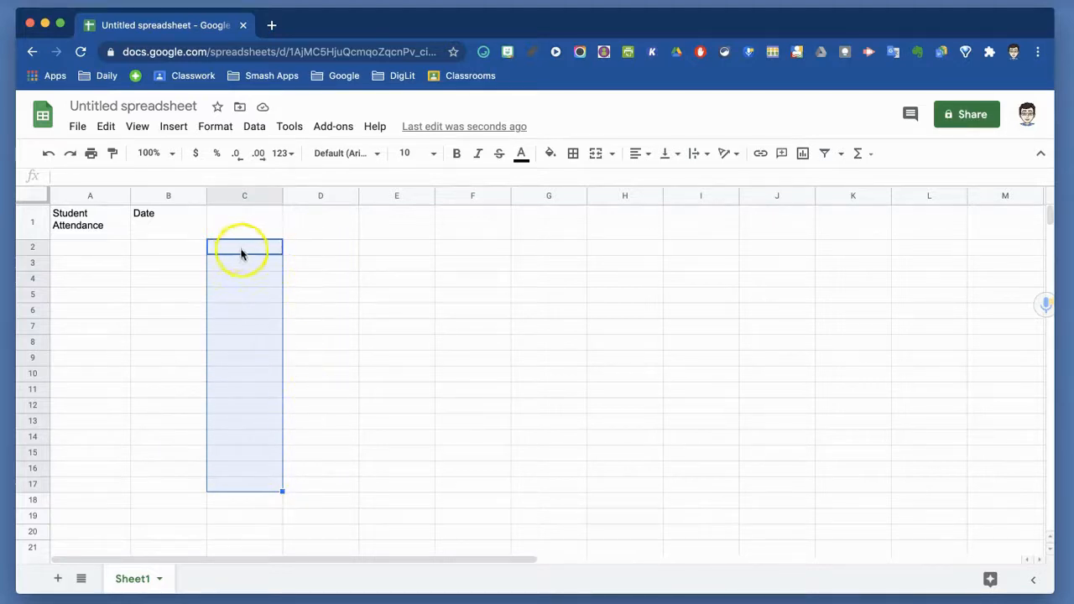
click(173, 126)
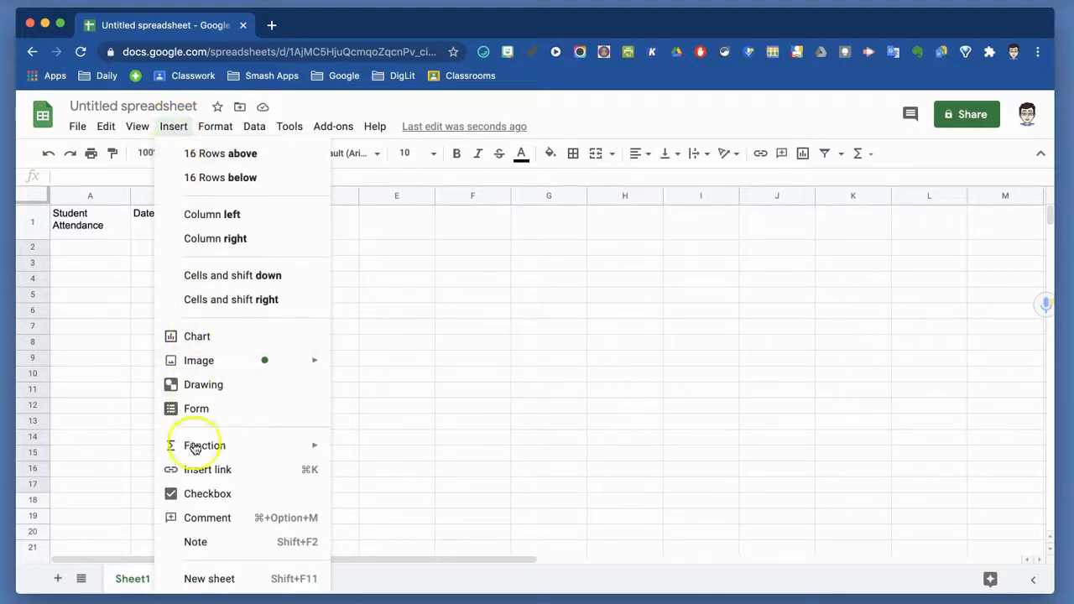
click(195, 493)
click(362, 411)
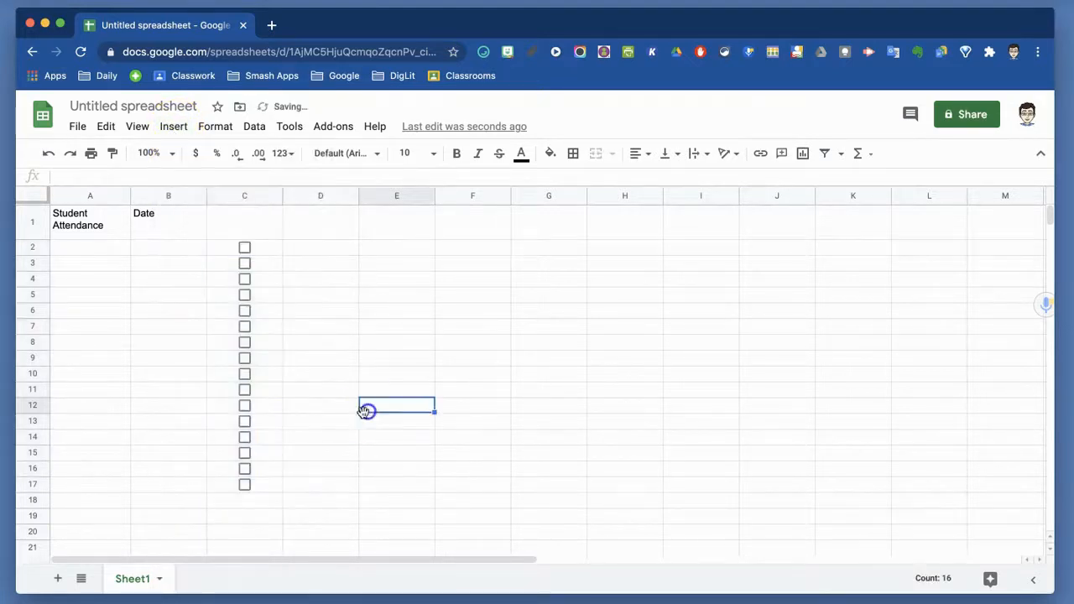
Tick the checkboxes in cells C10, C6, C4, C2 and C16.
click(244, 374)
click(242, 308)
click(244, 279)
click(244, 247)
click(244, 468)
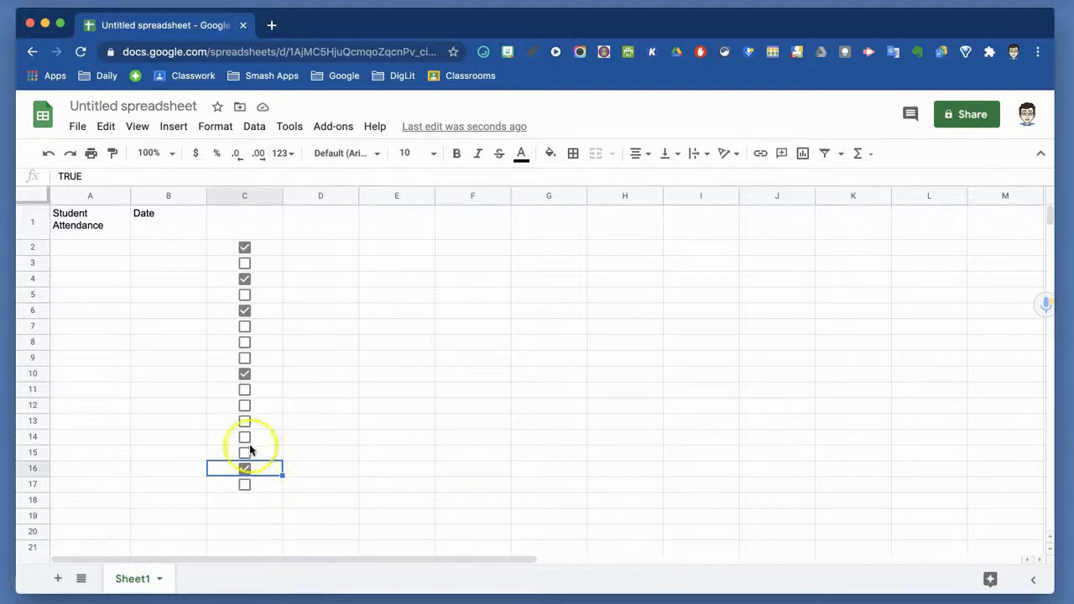
Clear the contents of cells A1 to E19, including the checkboxes, and reduce row 1 to about one text line.
drag(89, 226, 387, 525)
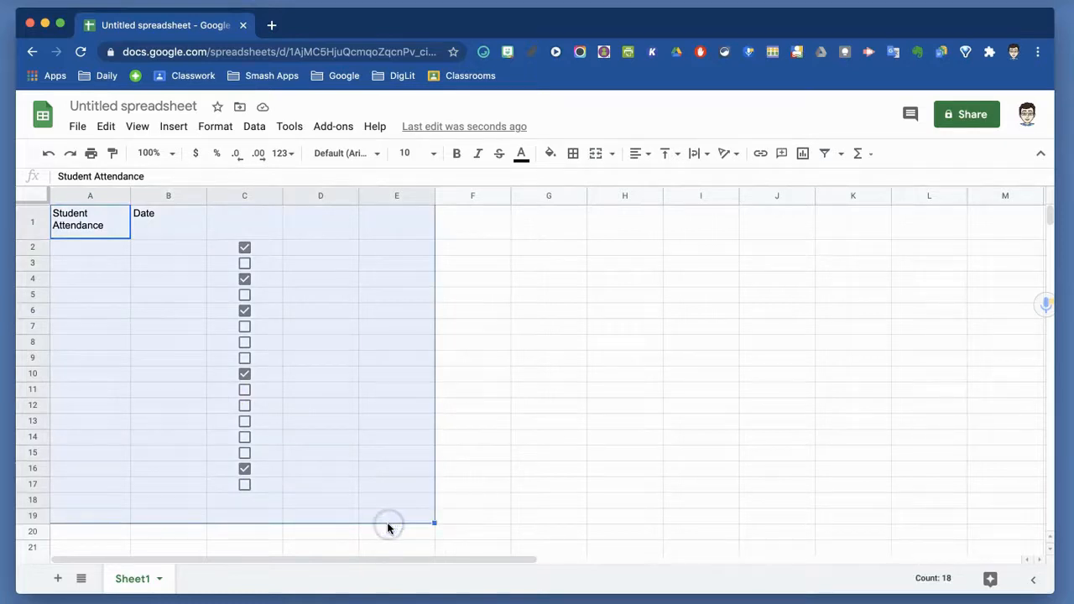
key(Delete)
drag(36, 238, 34, 220)
click(708, 351)
Enter the dates 1/1/2021, 1/2/2021 and 1/3/2021 in cells A1, A2 and A3.
click(93, 216)
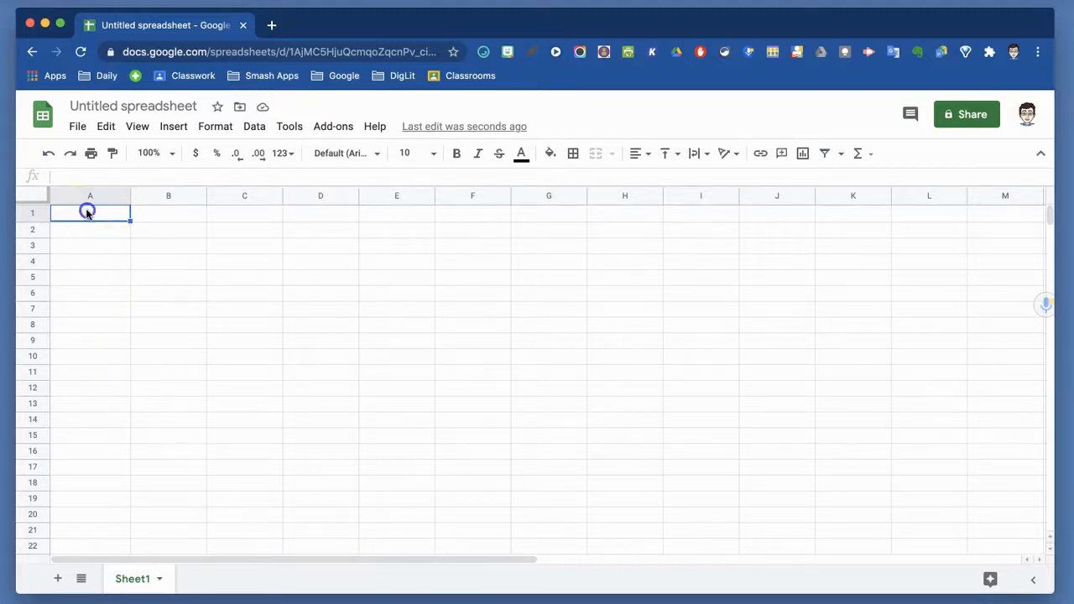
text(1/1/2021)
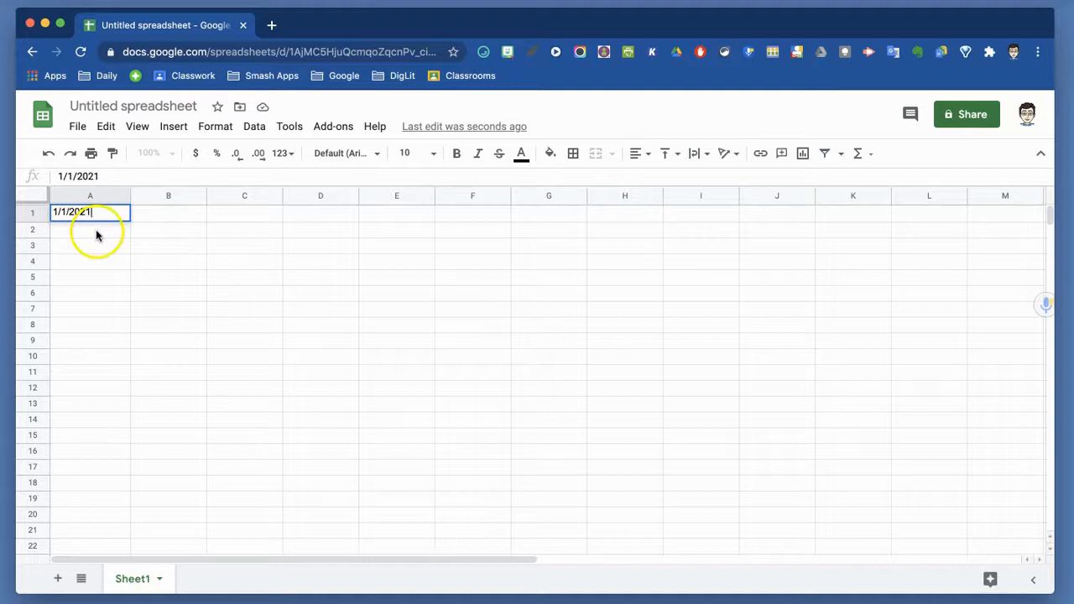
click(96, 229)
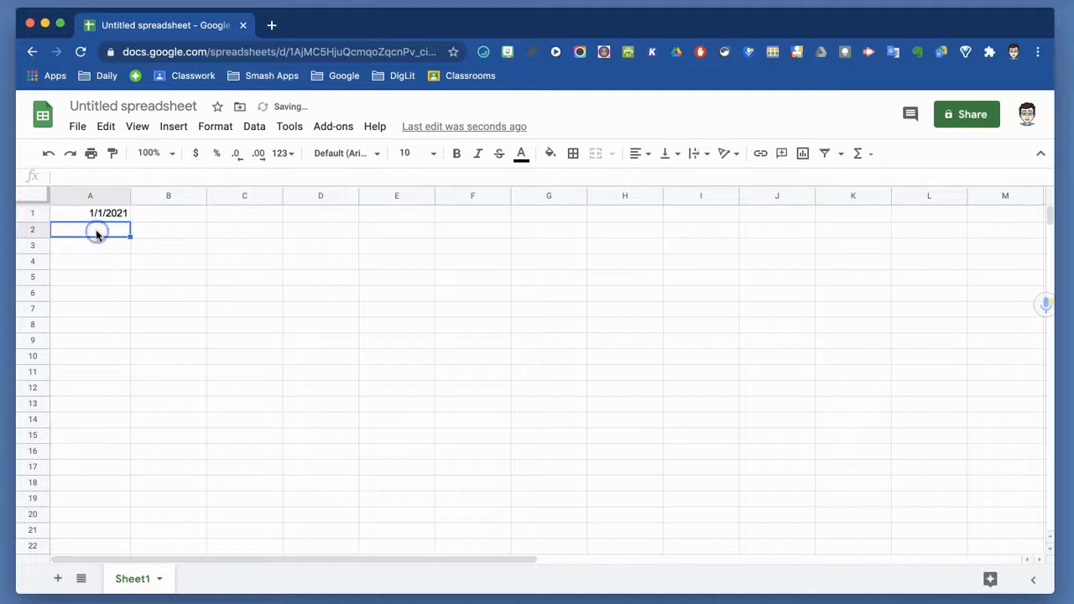
text(1/2/2021)
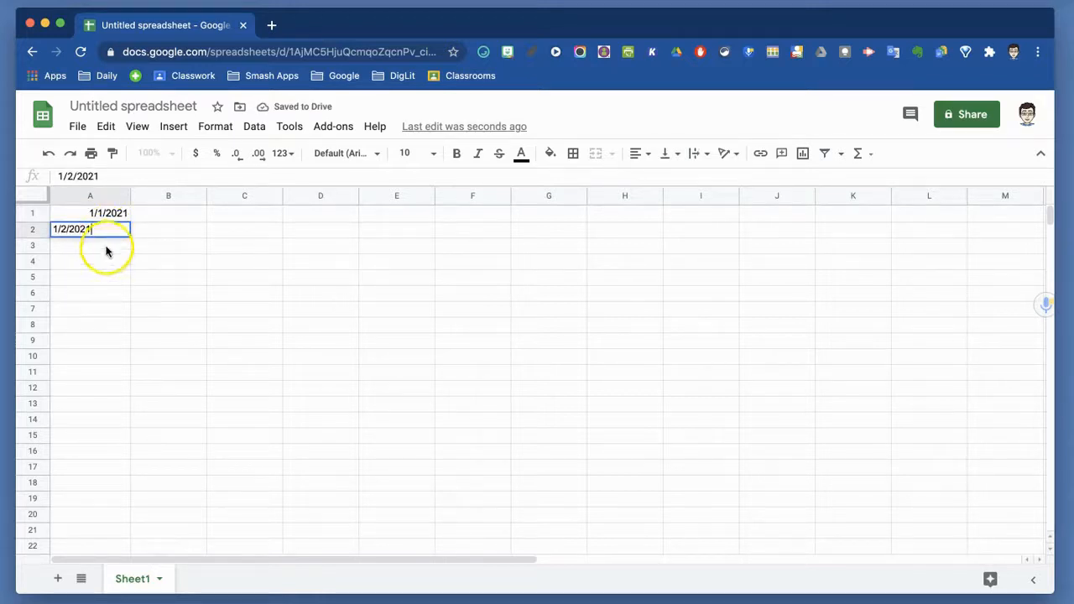
click(106, 247)
text(1/3/2021)
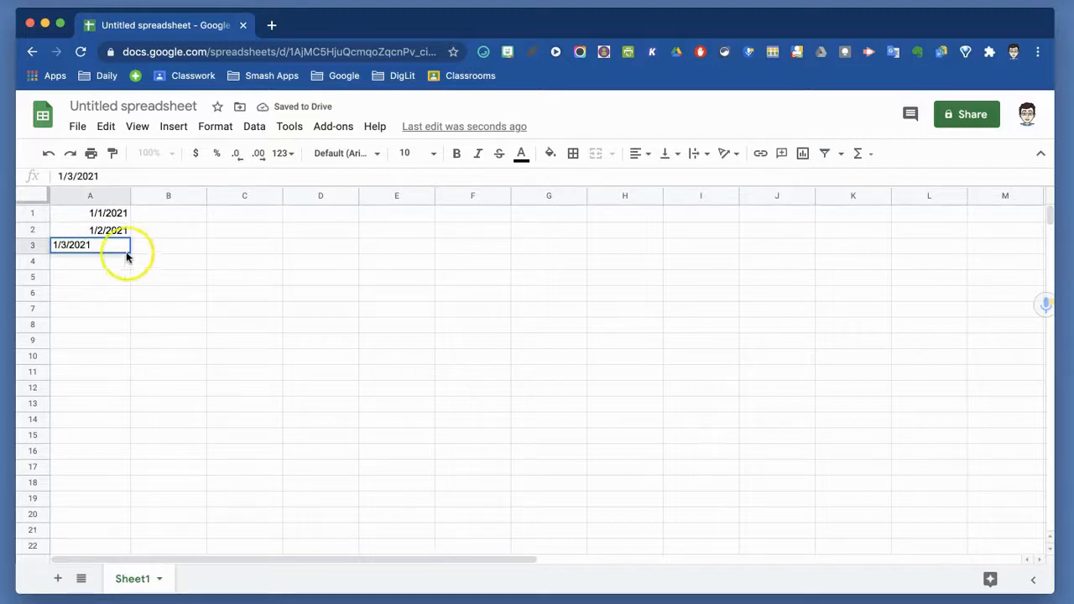
click(106, 275)
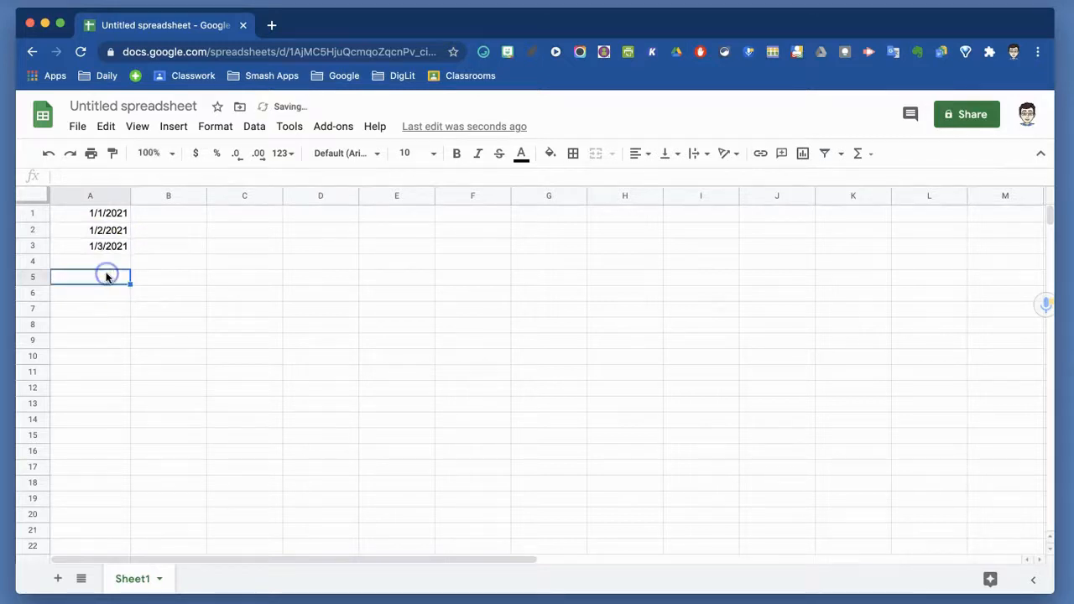
Autofill the date series from cells A1:A3 down to cell A21.
click(119, 214)
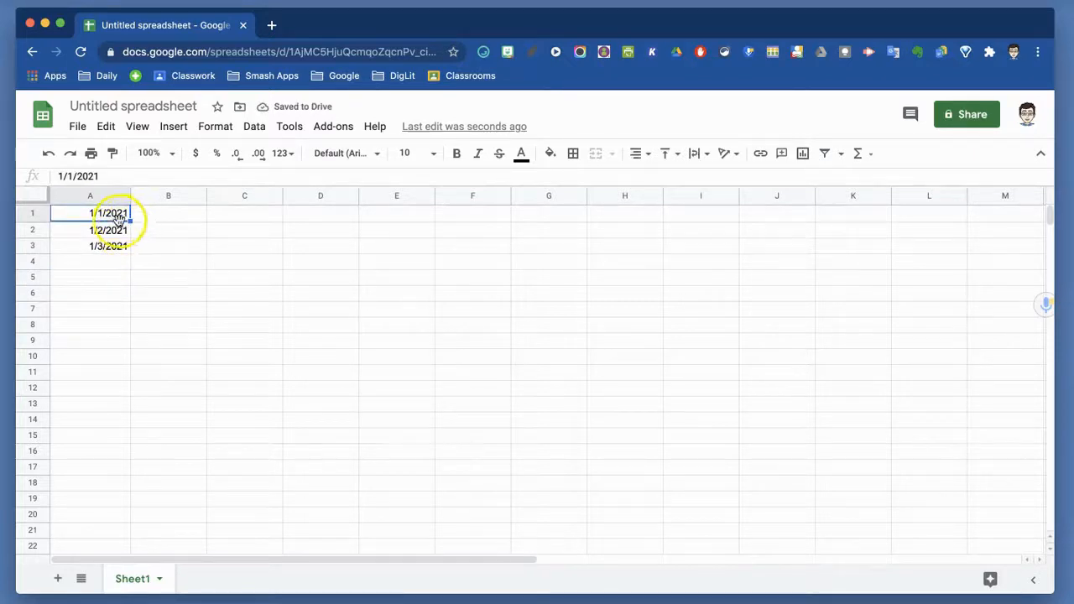
drag(77, 216, 86, 245)
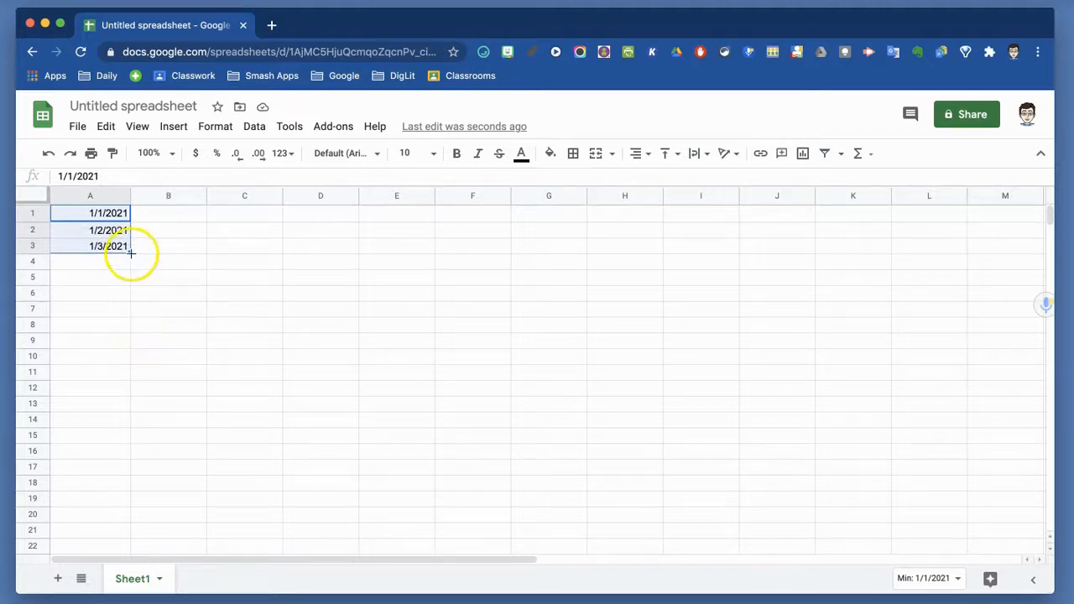
drag(131, 253, 128, 533)
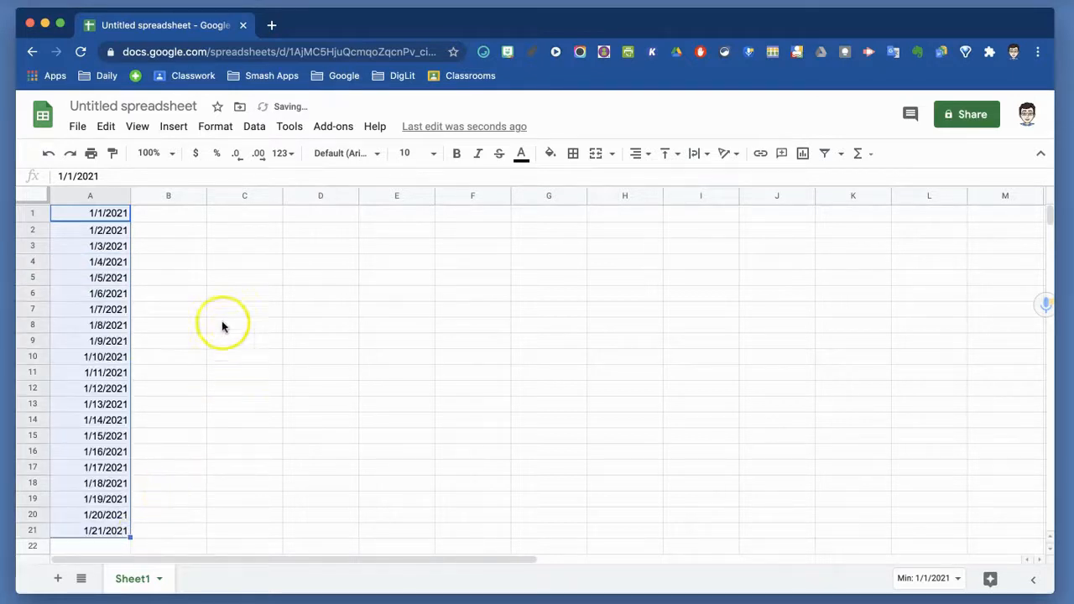
Enter 1, 2 and 3 in cells C1 to C3 and autofill the number series down to cell C20.
click(239, 215)
text(1)
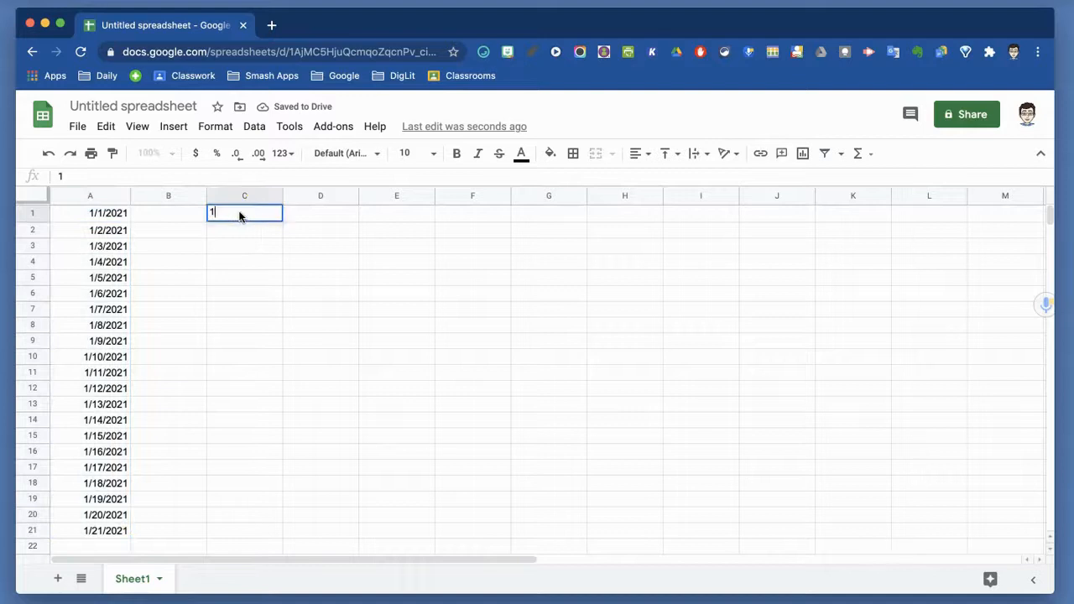
key(Return)
text(2)
key(Return)
text(3)
key(Return)
drag(250, 217, 280, 515)
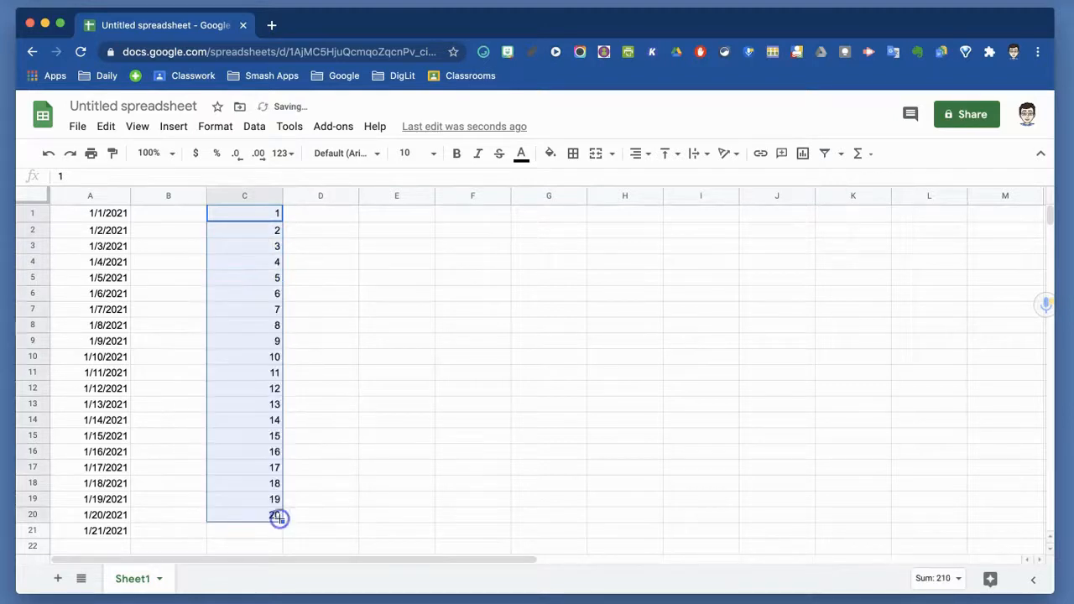
Enter Sunday, Monday and Tuesday in cells E1 to E3 and autofill the weekday series down to cell E19.
click(397, 212)
text(Sunday)
key(Return)
text(Monday)
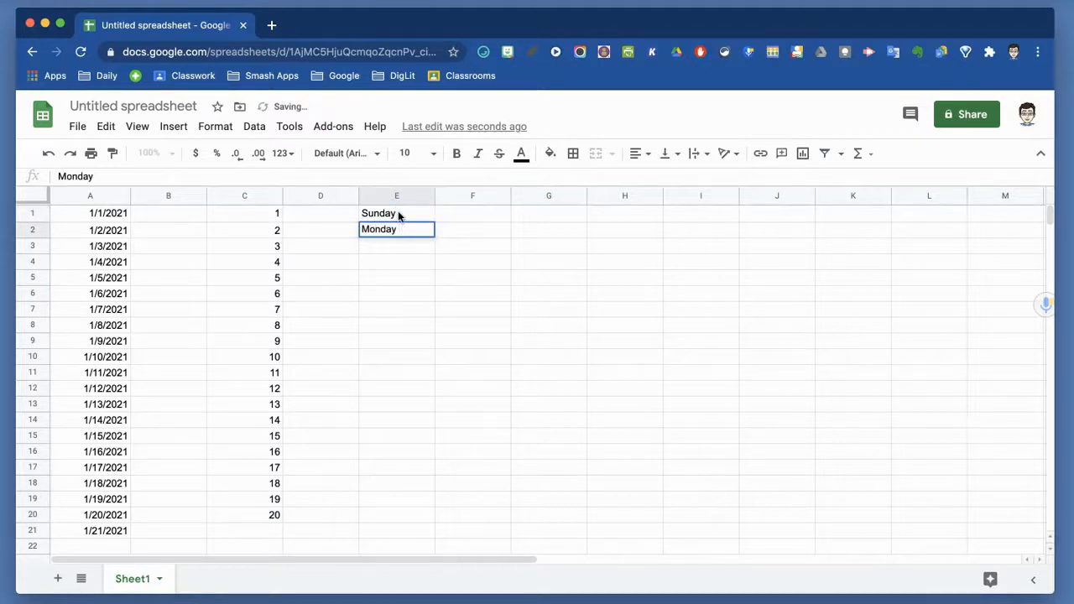
key(Return)
text(Tuesday)
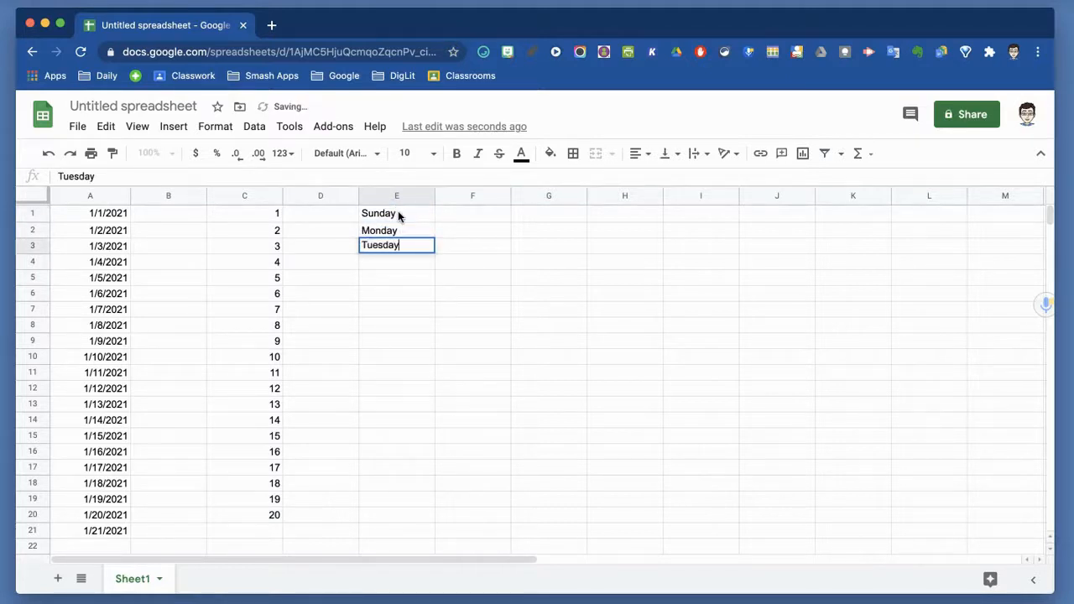
click(410, 294)
drag(402, 215, 444, 503)
click(546, 473)
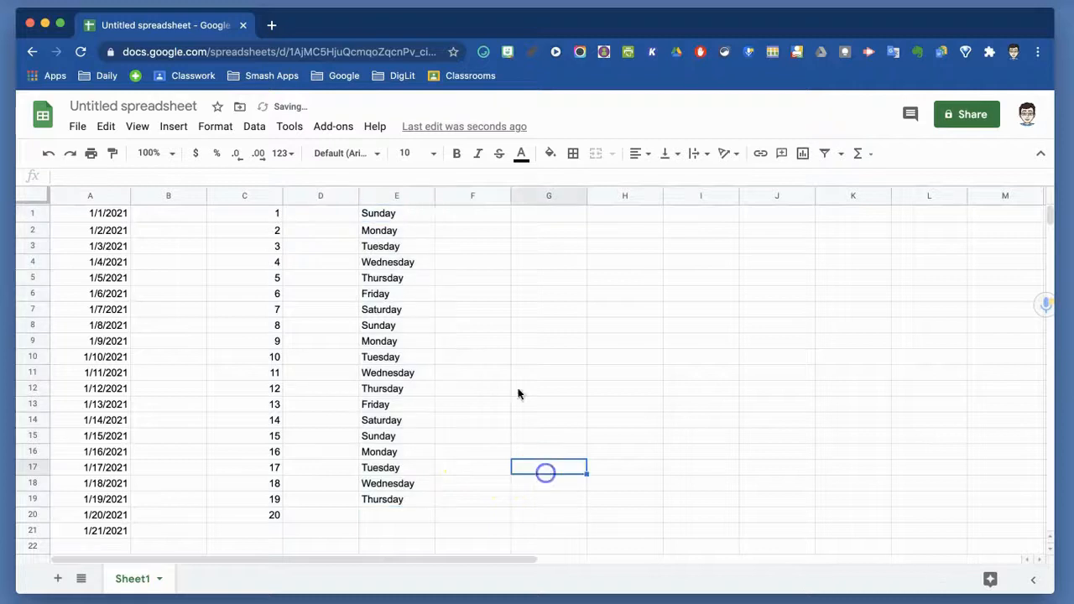